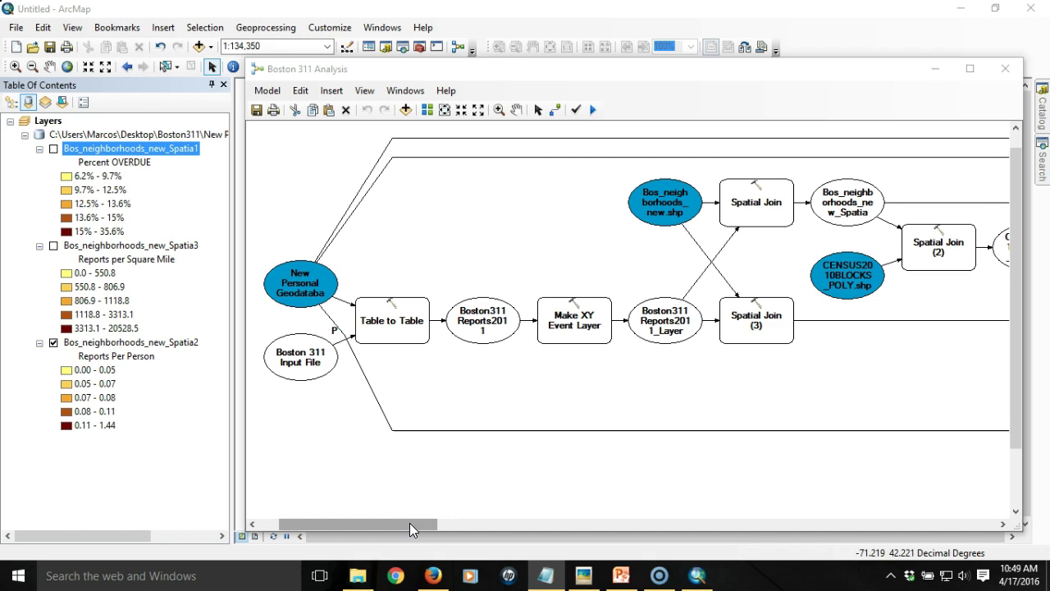
Step: Move the windows aside and minimize the model window to reveal the map
drag(409, 523, 939, 506)
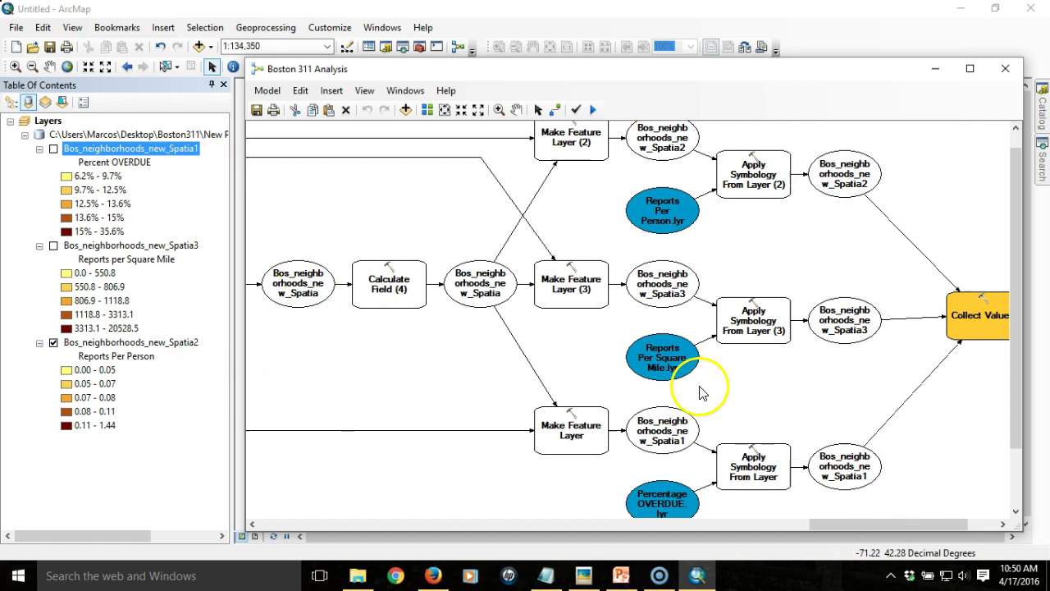
drag(851, 527, 287, 534)
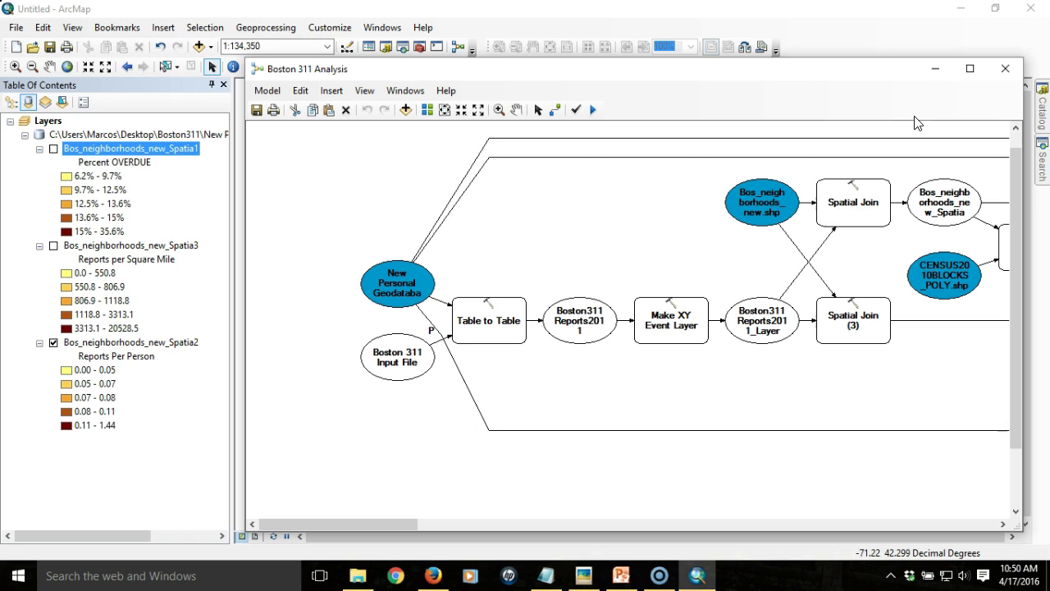
click(936, 69)
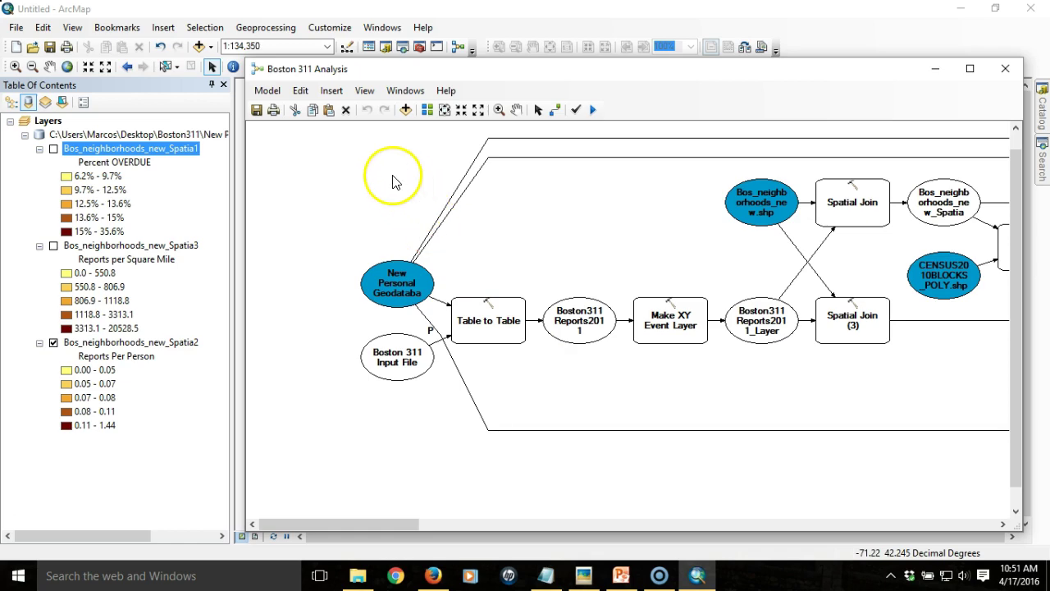
Step: Create an Any value variable in the model and mark it as a model parameter
click(332, 90)
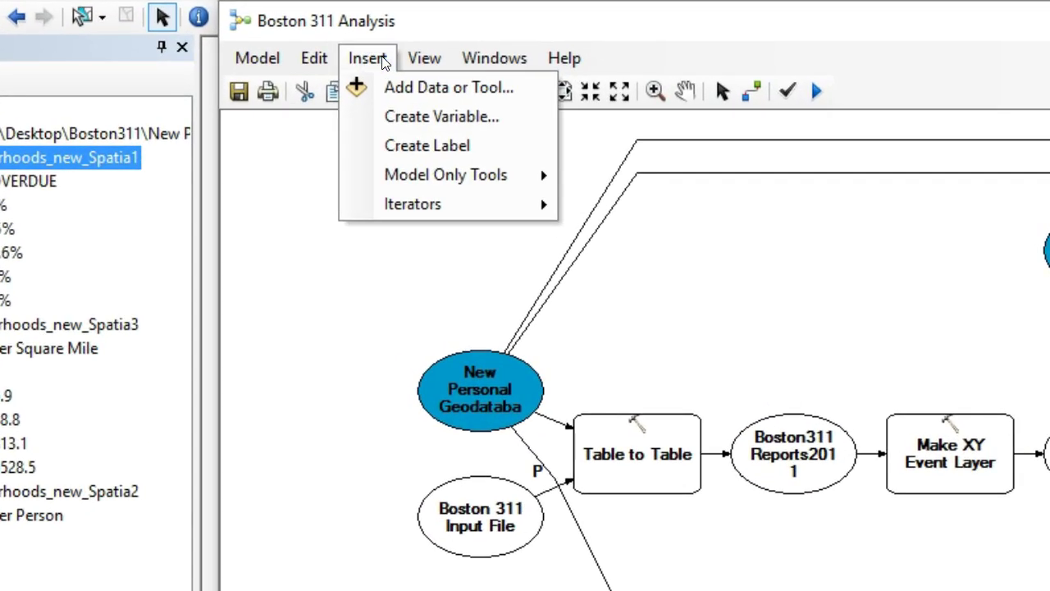
click(495, 125)
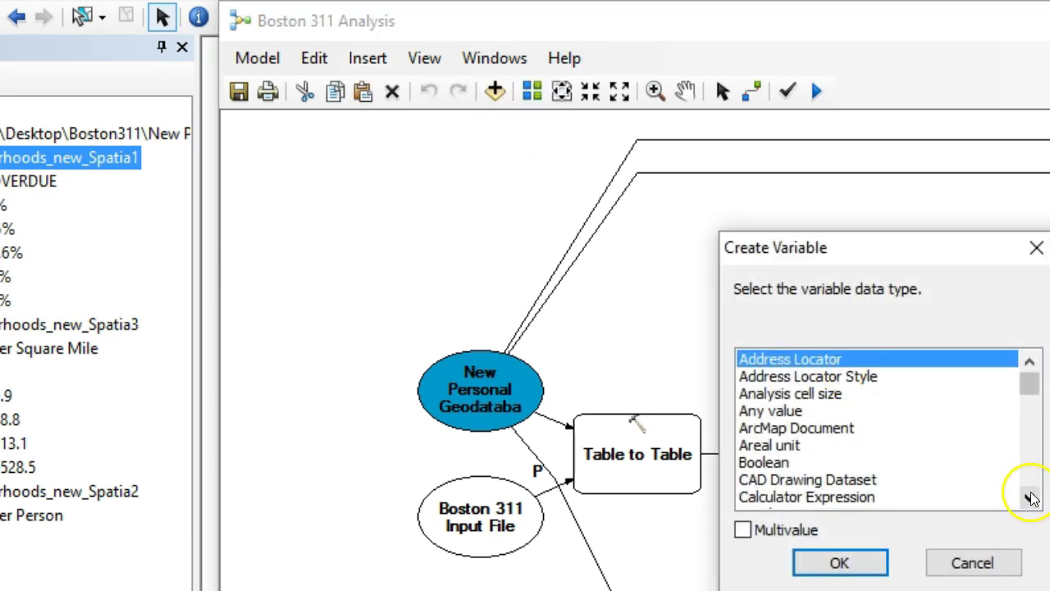
click(778, 410)
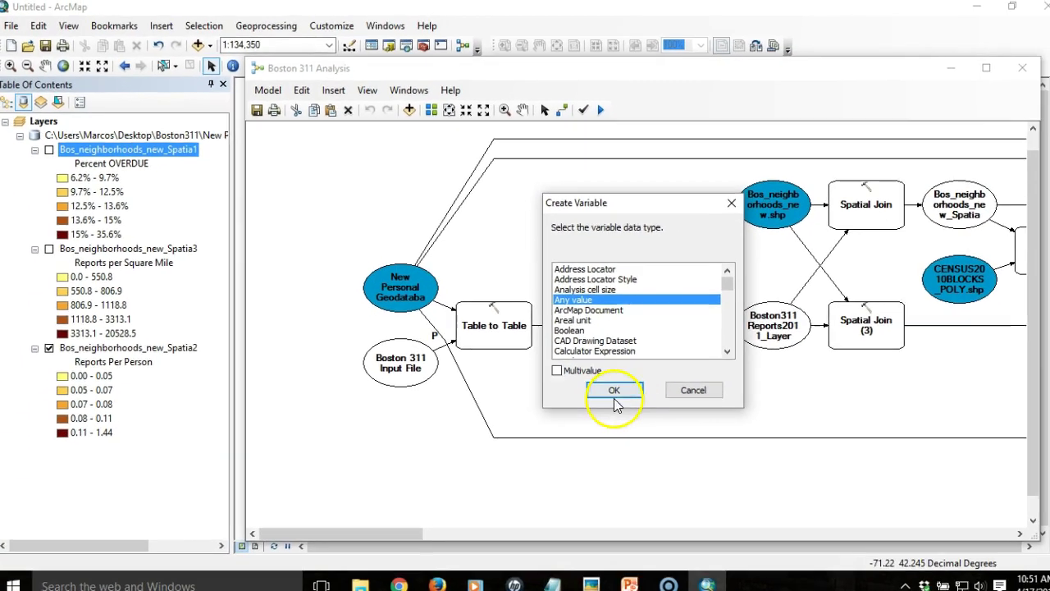
click(839, 562)
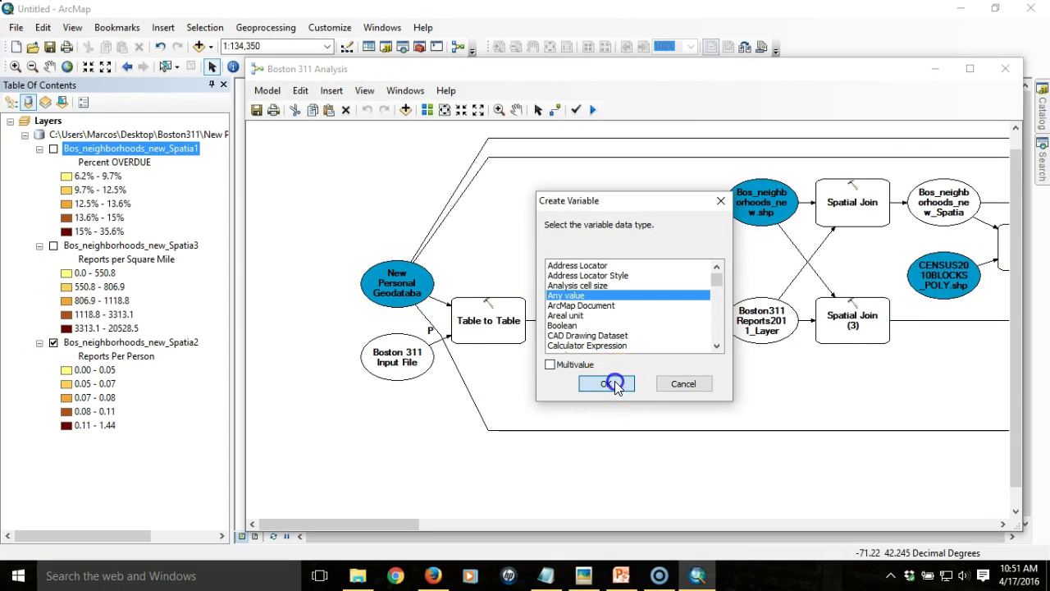
click(351, 197)
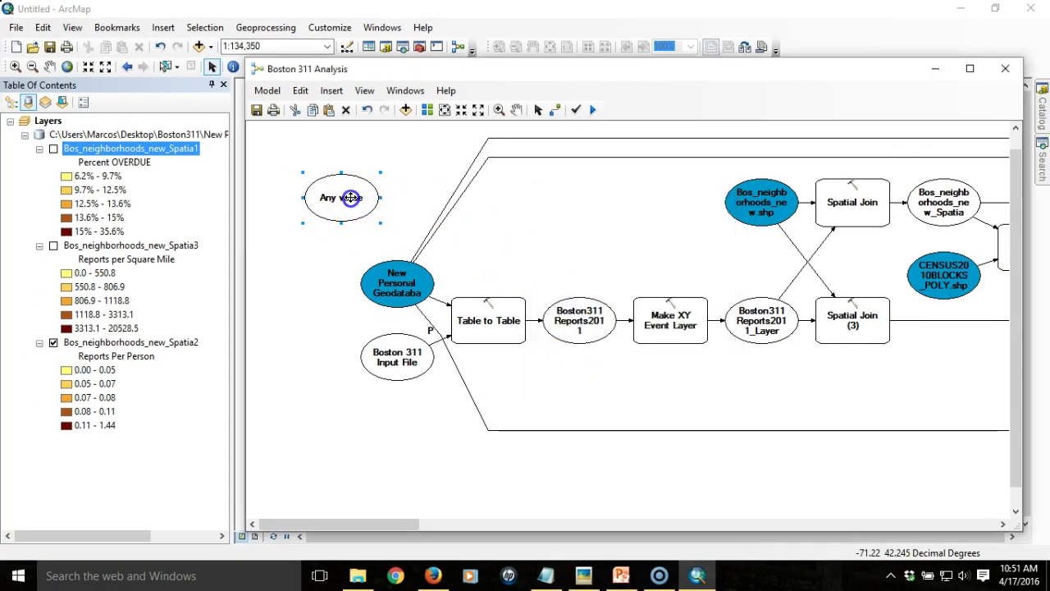
click(347, 198)
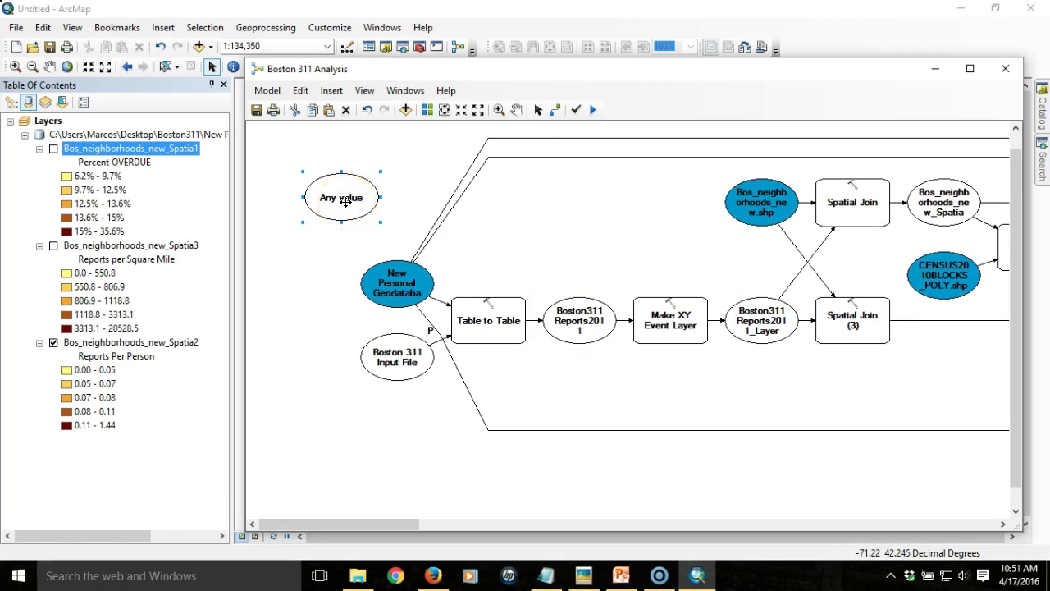
right_click(345, 200)
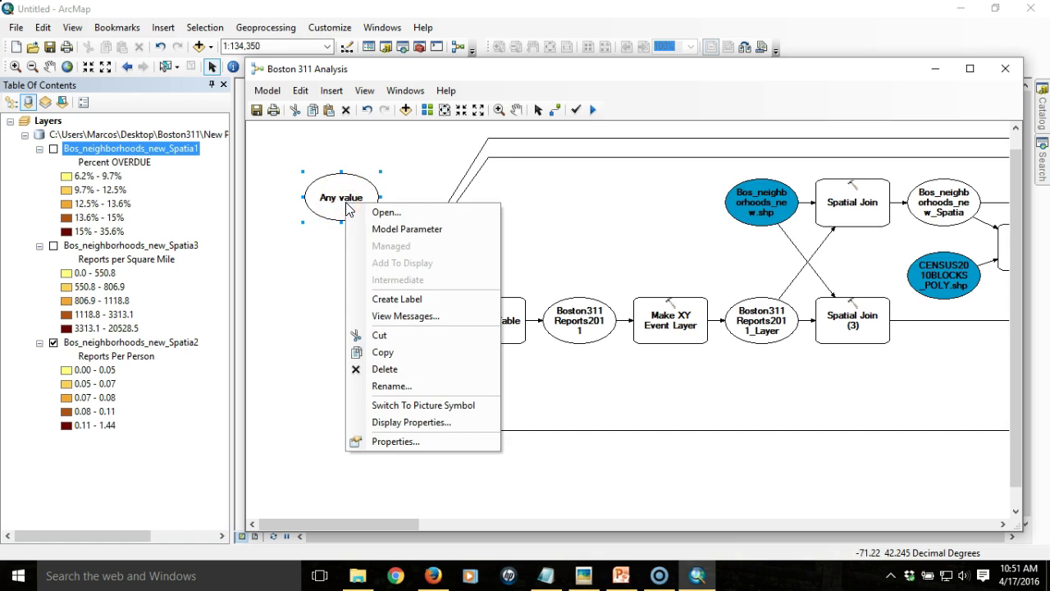
click(412, 234)
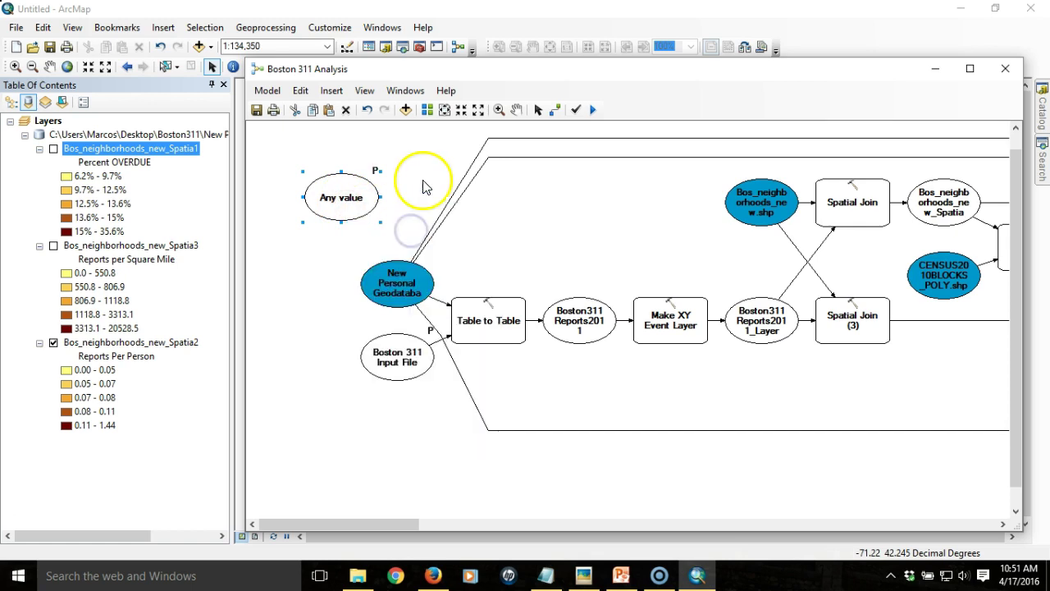
Step: Rename the new Any value variable to 'Data Year'
right_click(346, 203)
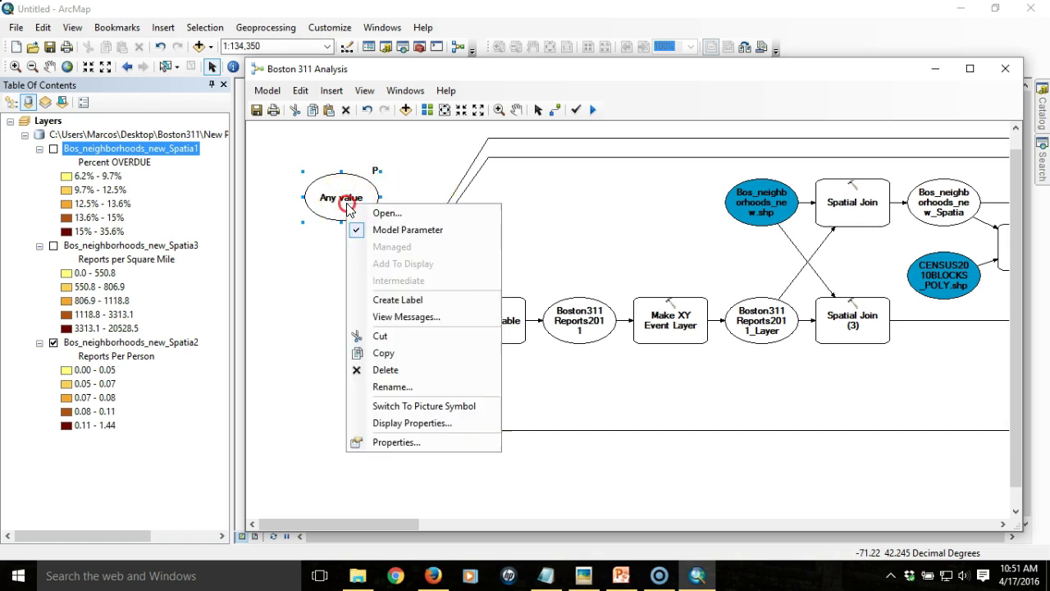
click(386, 386)
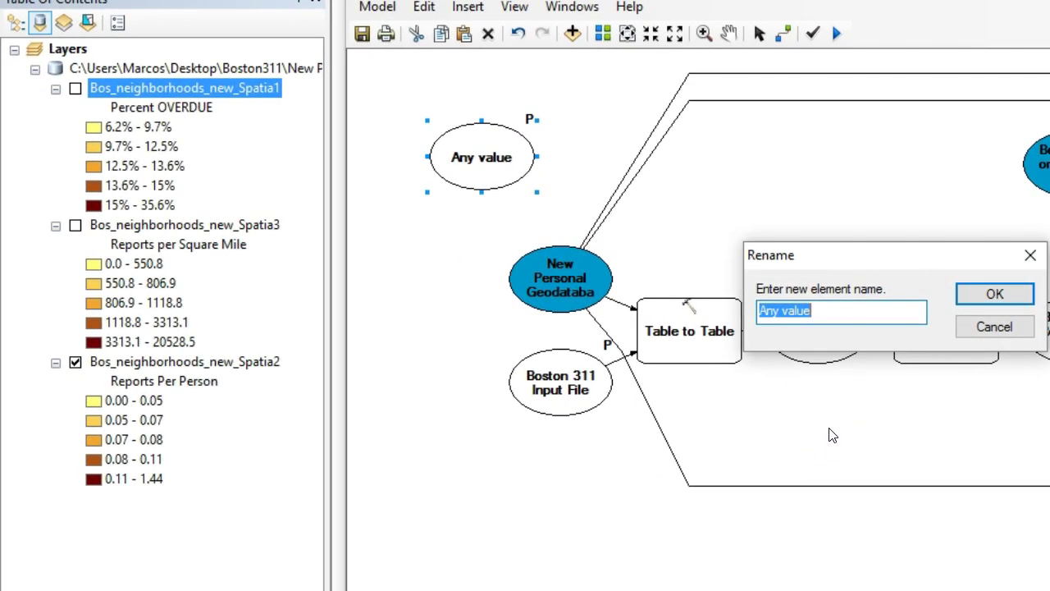
text(DAt)
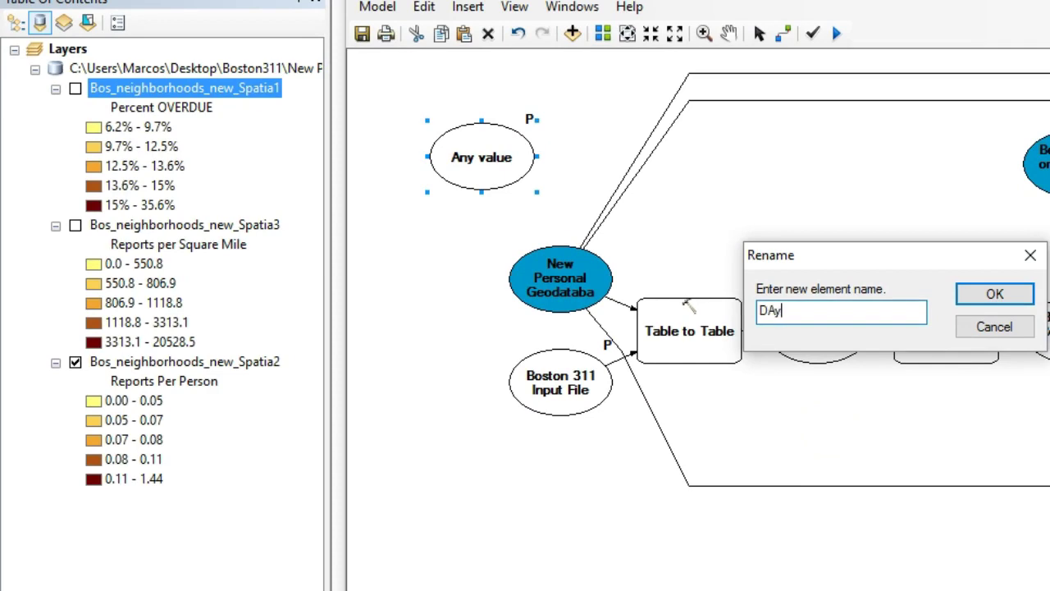
key(BackSpace)
key(BackSpace)
text(ata Year)
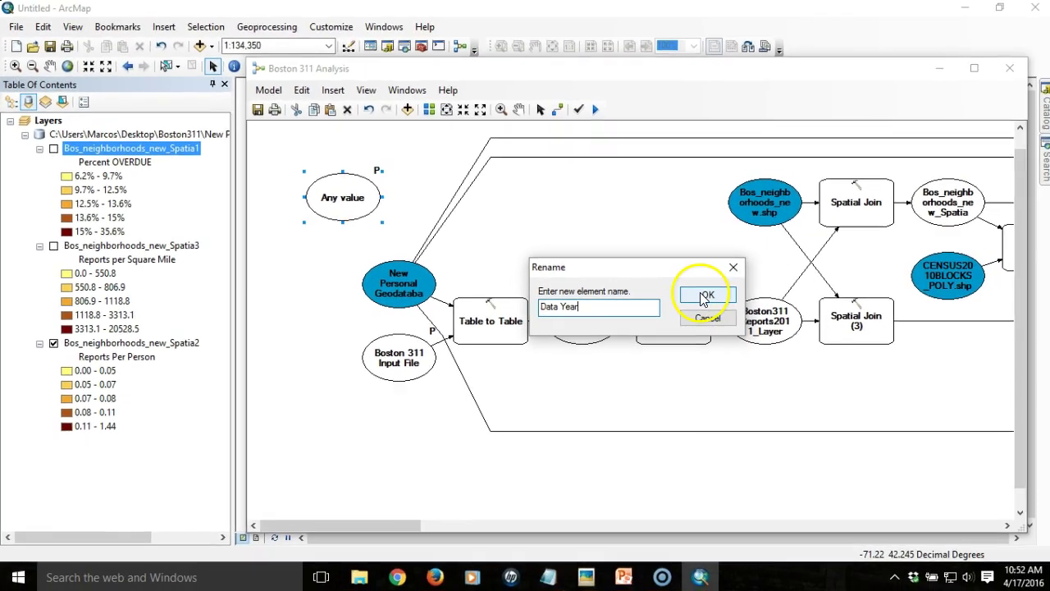
click(880, 294)
click(618, 216)
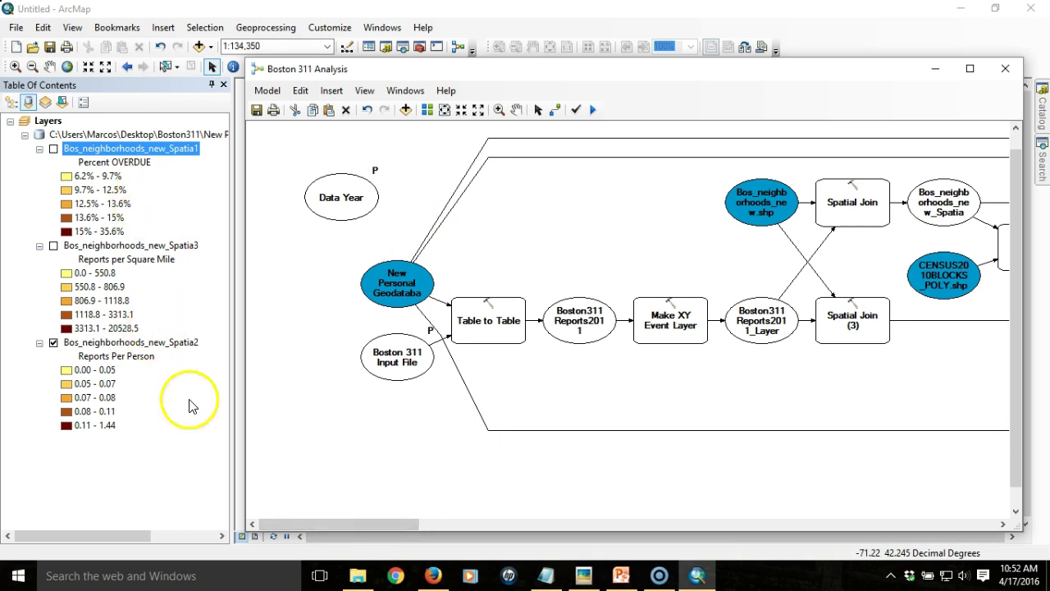
Step: Set the Make Feature Layer (2) output layer to 'Boston 311 Reports Per Person %Data Year%'
drag(397, 525, 939, 521)
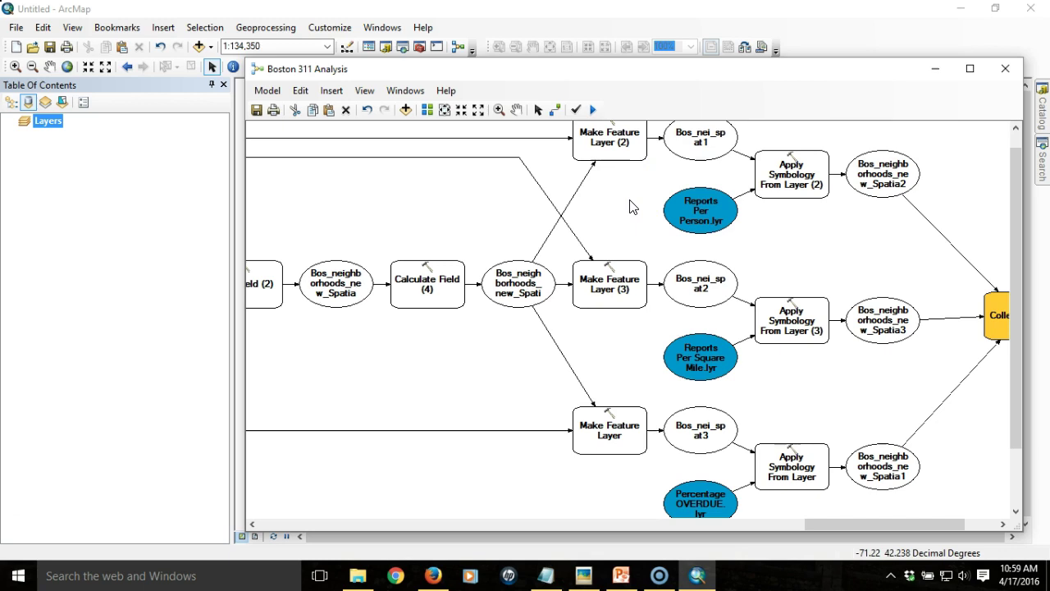
double_click(626, 144)
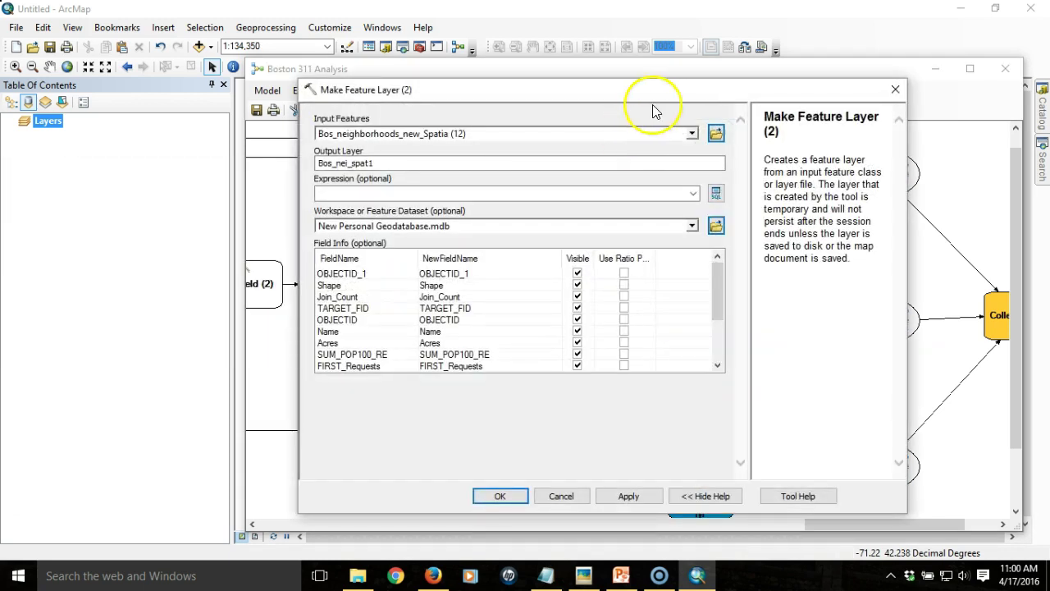
drag(681, 98, 446, 111)
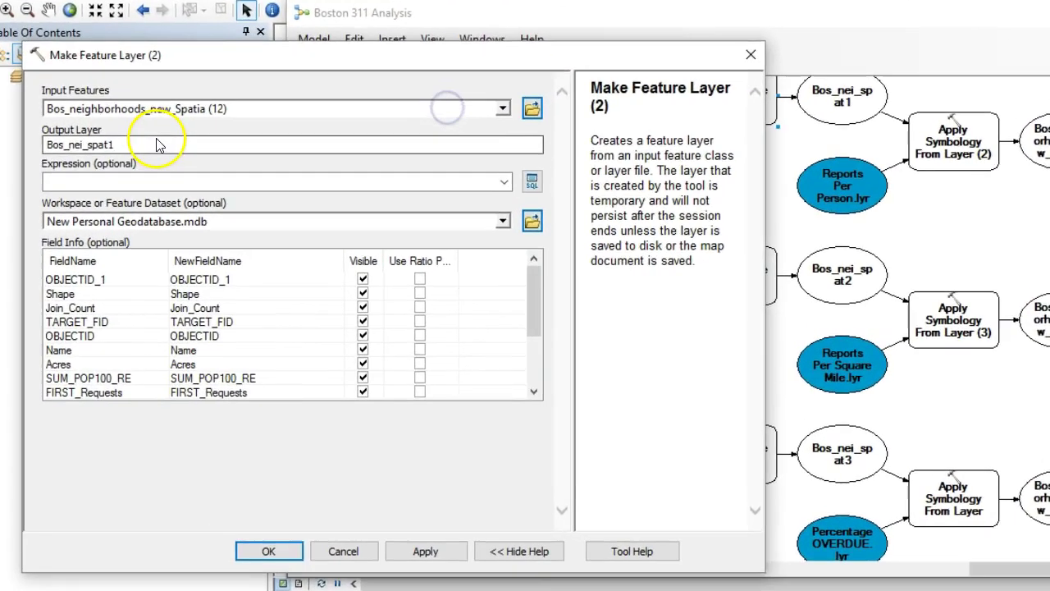
click(49, 177)
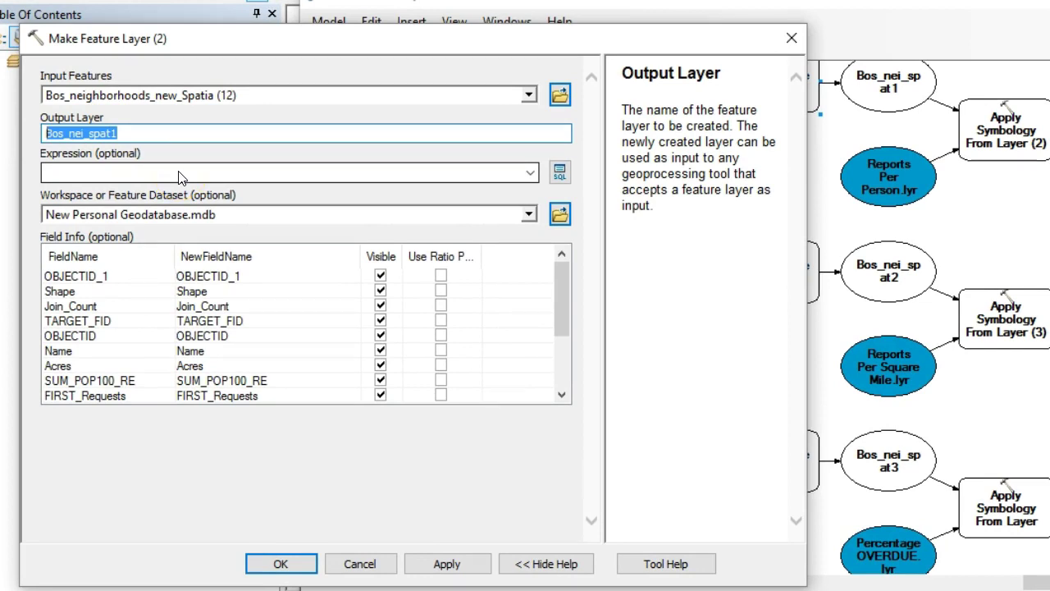
text(Bos)
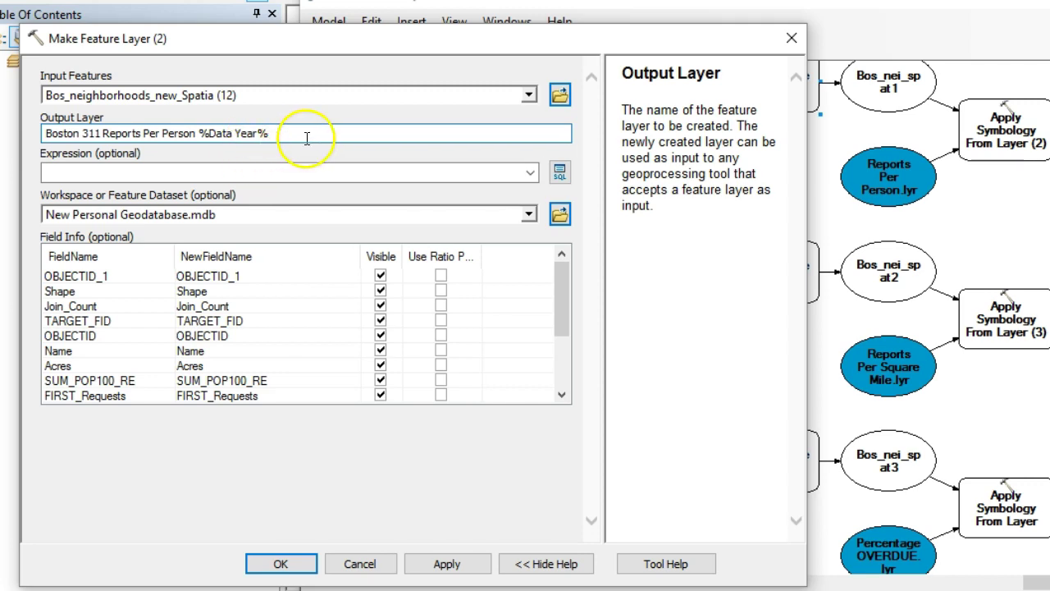
drag(268, 136, 51, 135)
key(ctrl+c)
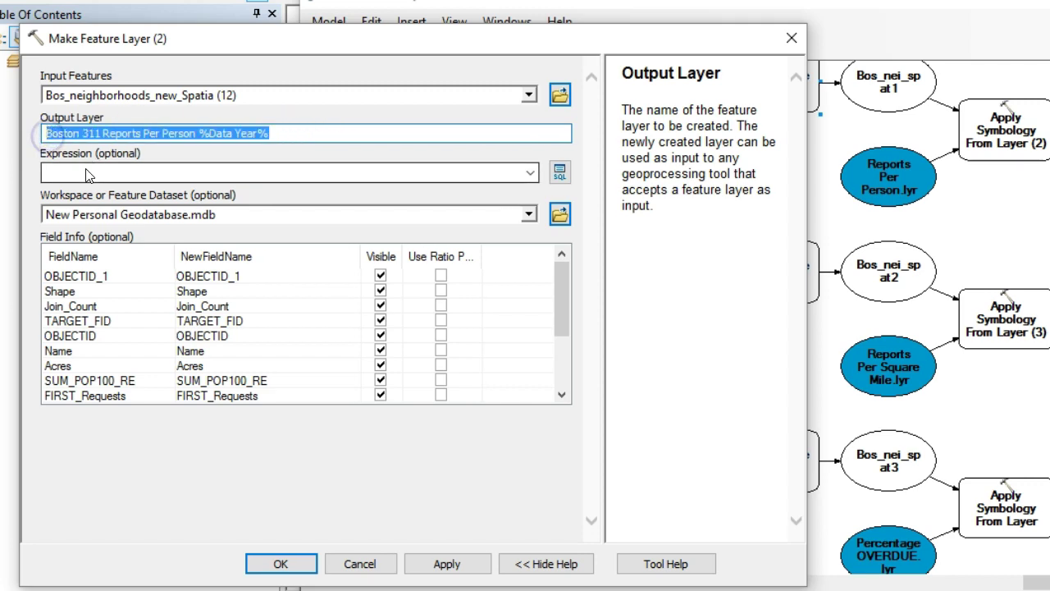
click(305, 133)
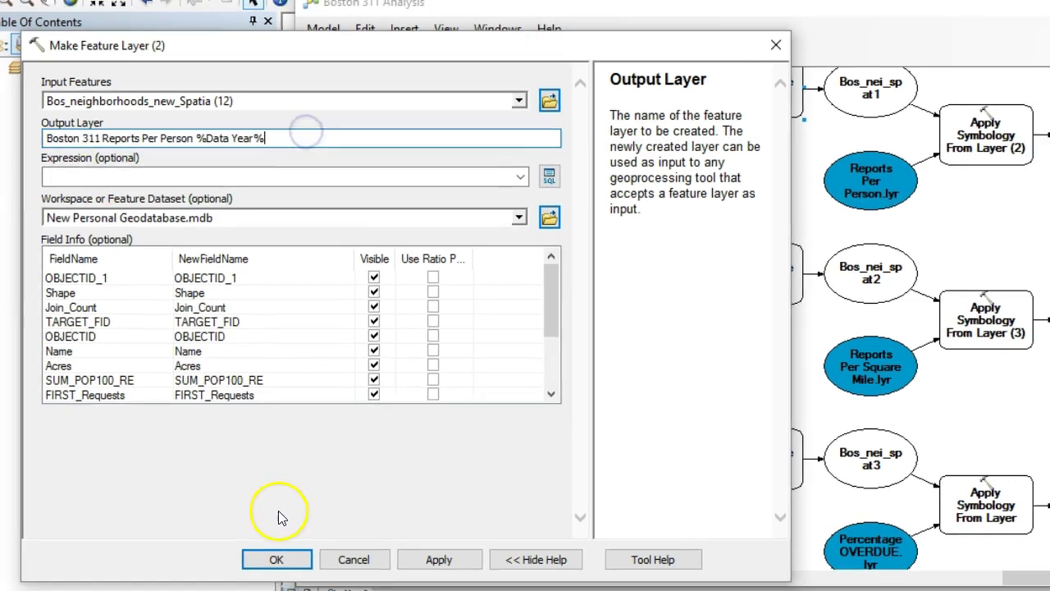
click(281, 564)
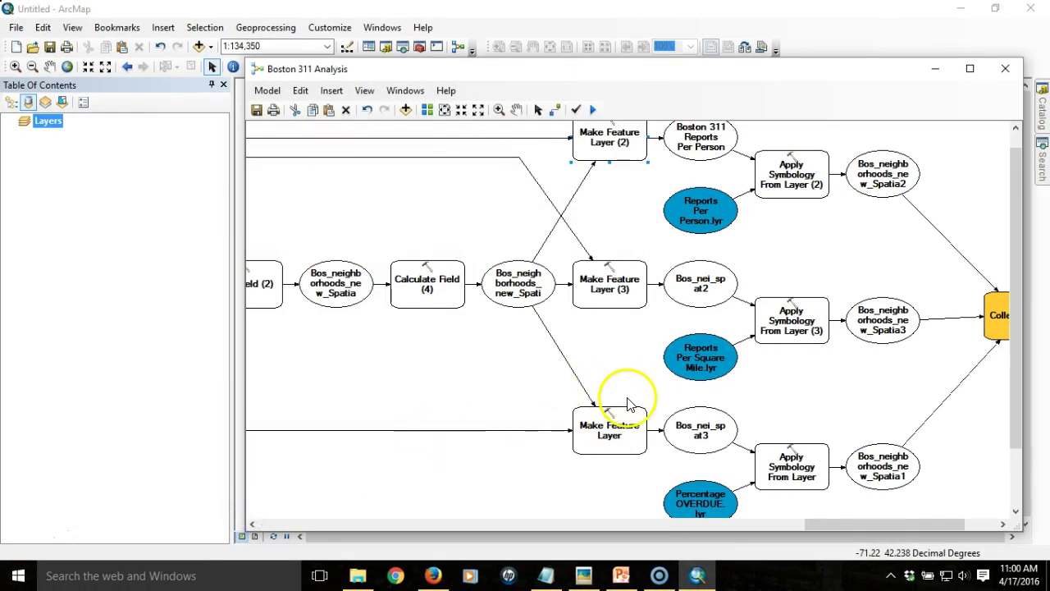
Step: Name the Make Feature Layer (3) output 'Boston 311 Reports Per Sq Mile %Data Year%'
double_click(615, 293)
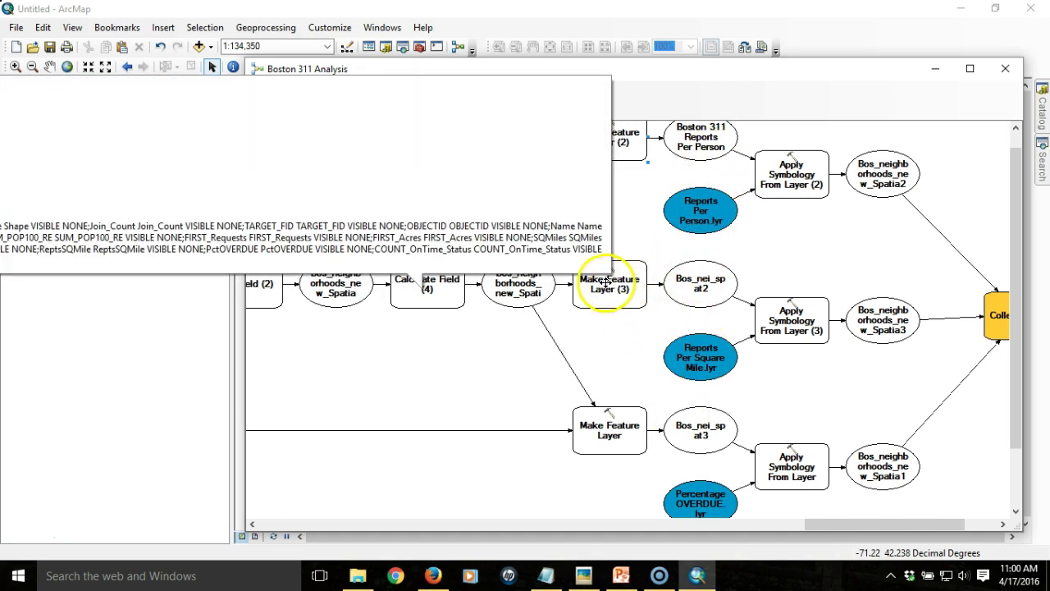
double_click(620, 290)
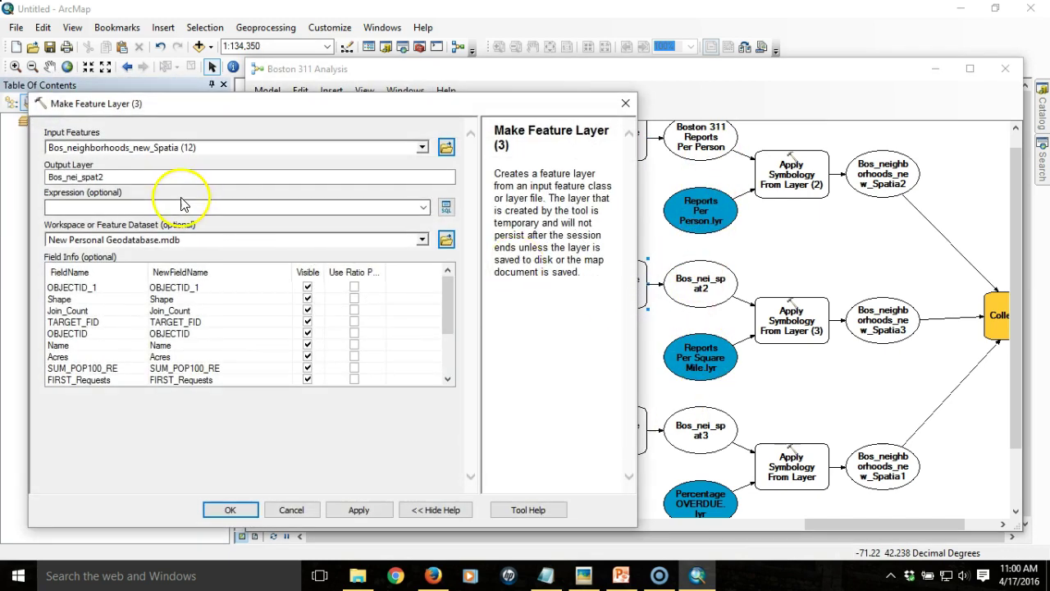
double_click(159, 177)
key(ctrl+v)
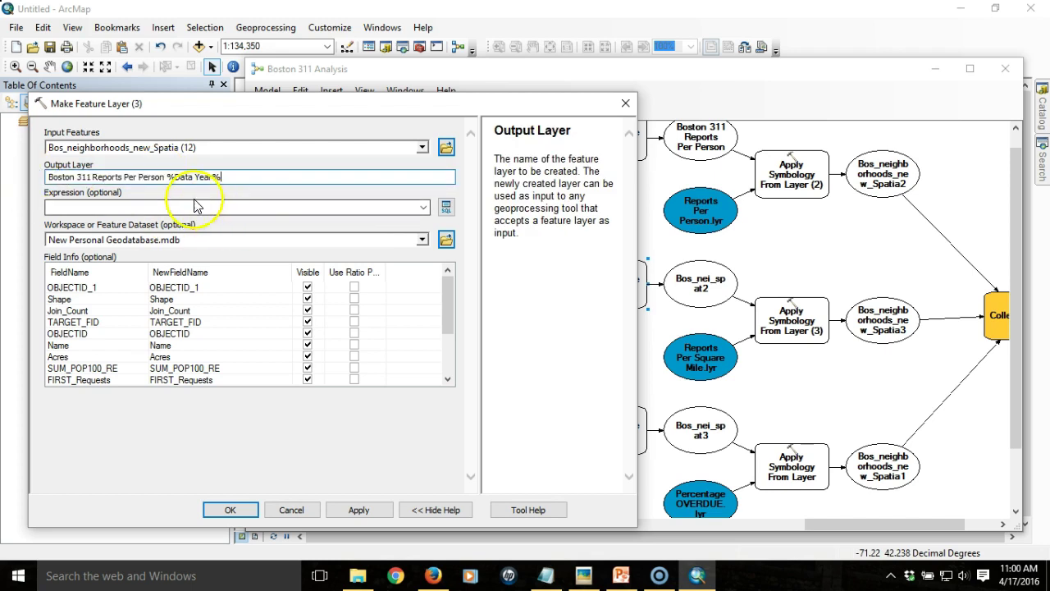
double_click(152, 178)
text(Sq )
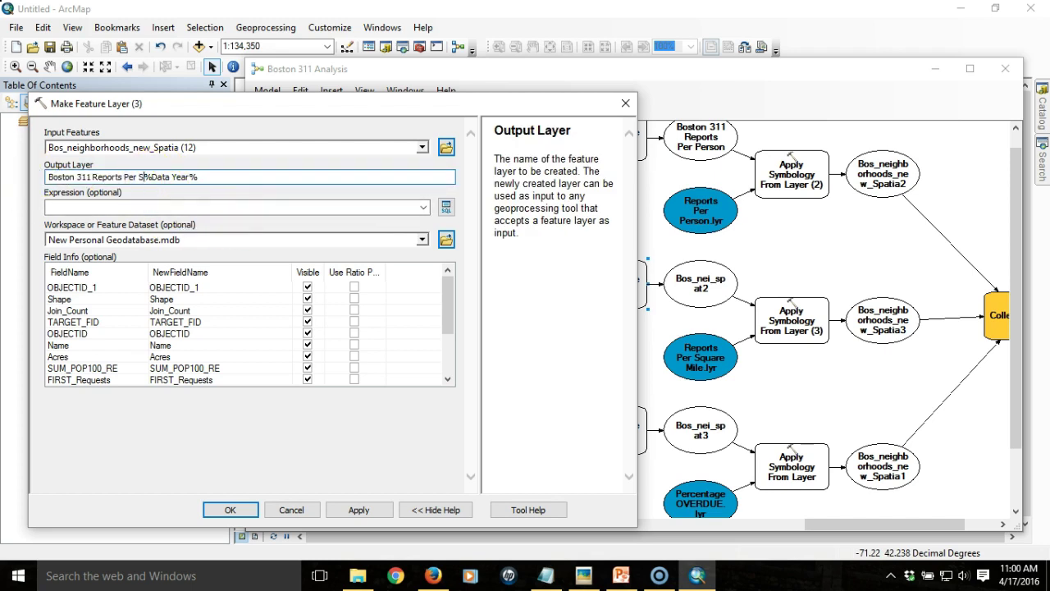
text(Mile)
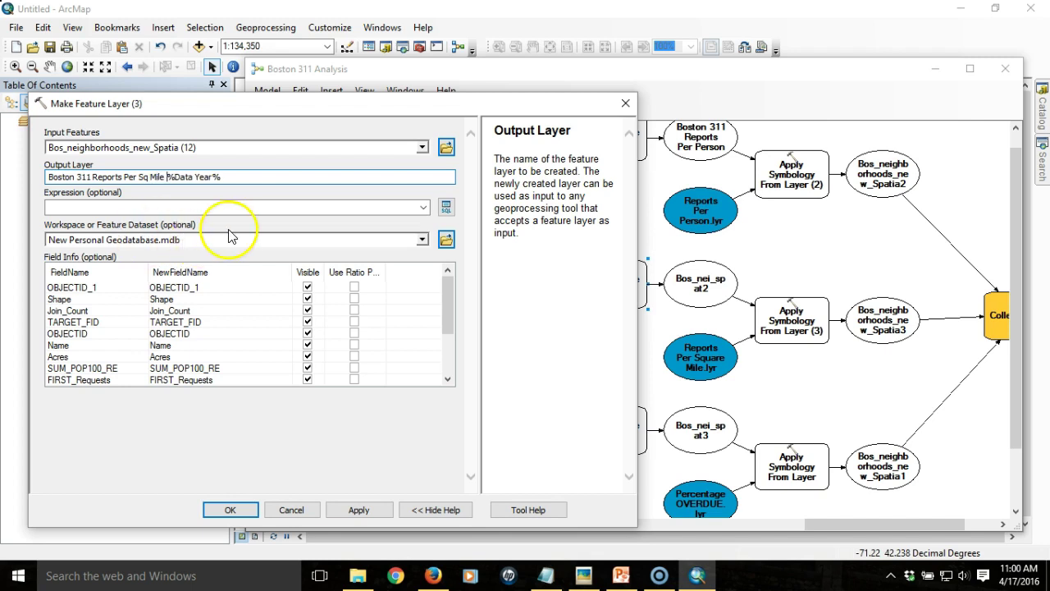
click(232, 509)
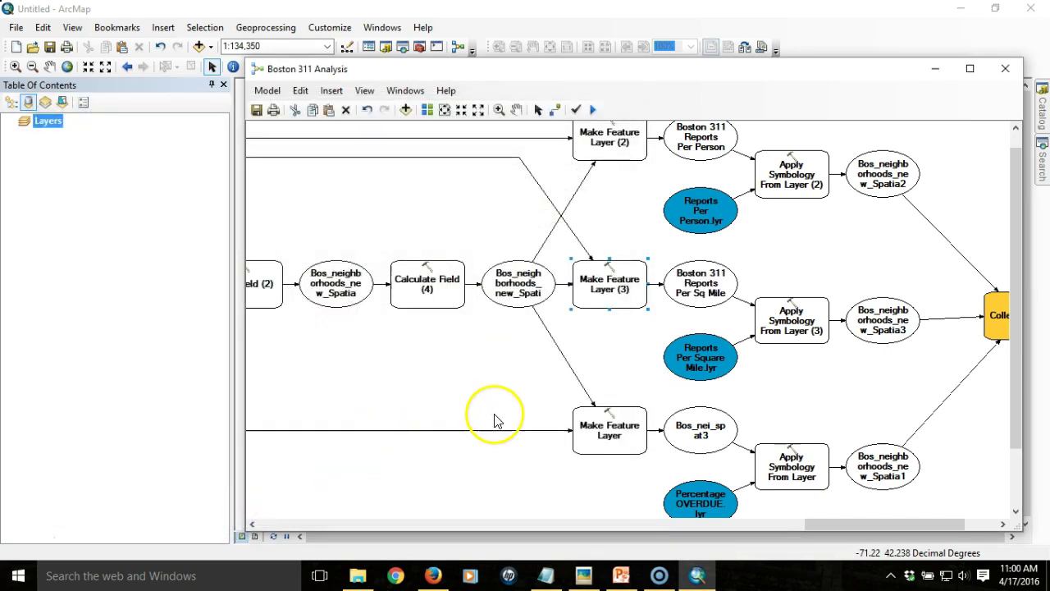
Step: Name the bottom Make Feature Layer output 'Boston 311 Percent OVERDUE %Data Year%'
click(617, 445)
double_click(617, 446)
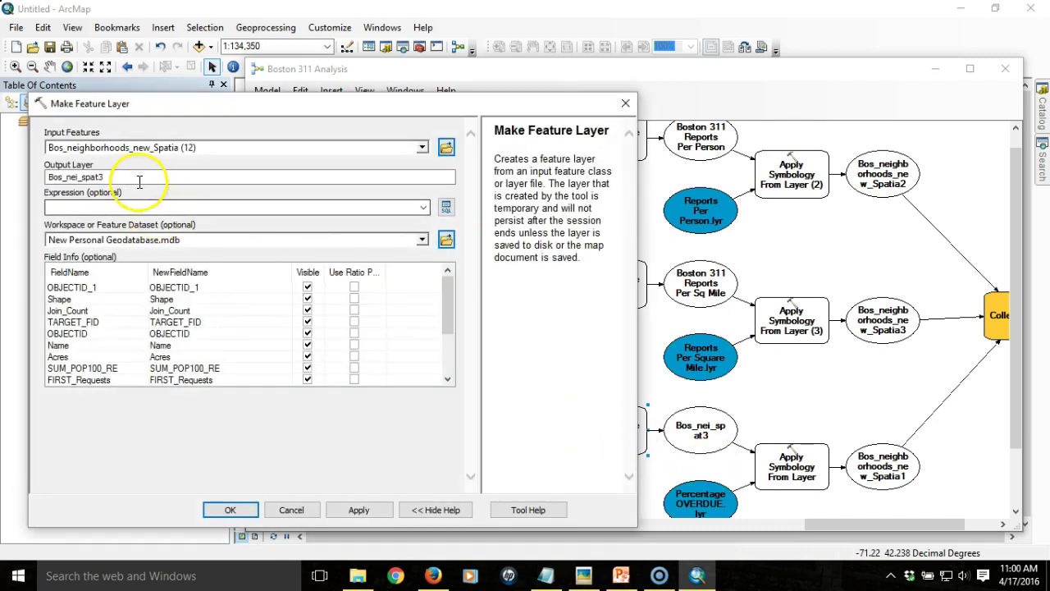
click(113, 177)
double_click(114, 177)
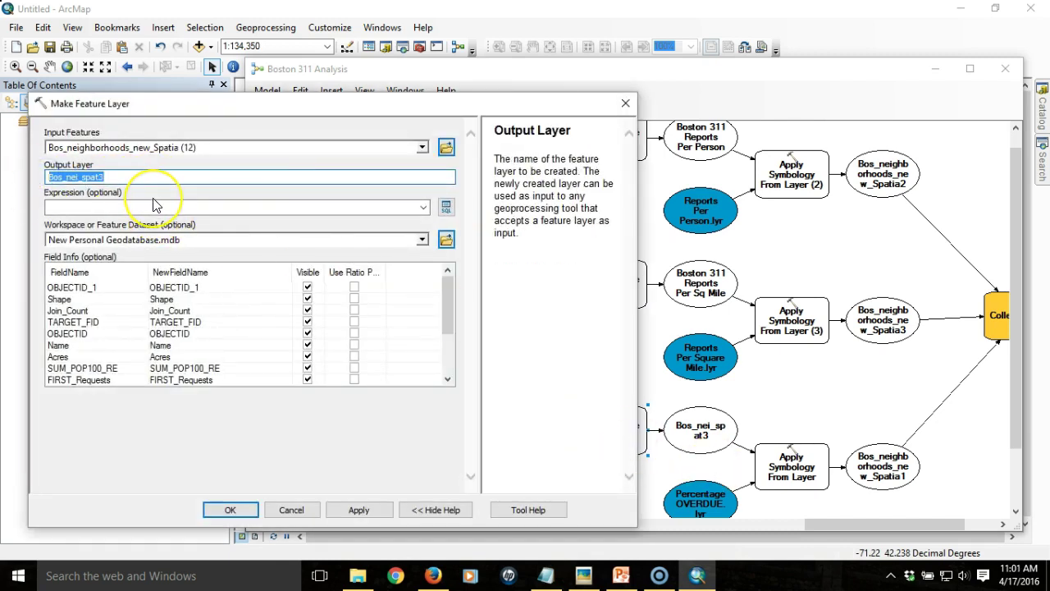
key(ctrl+v)
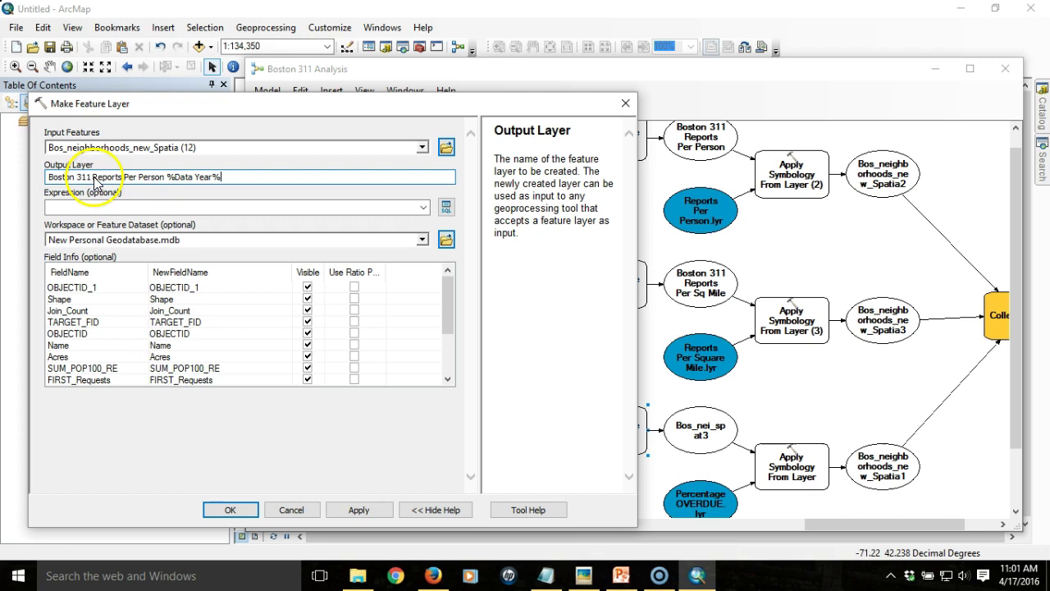
drag(145, 179, 169, 181)
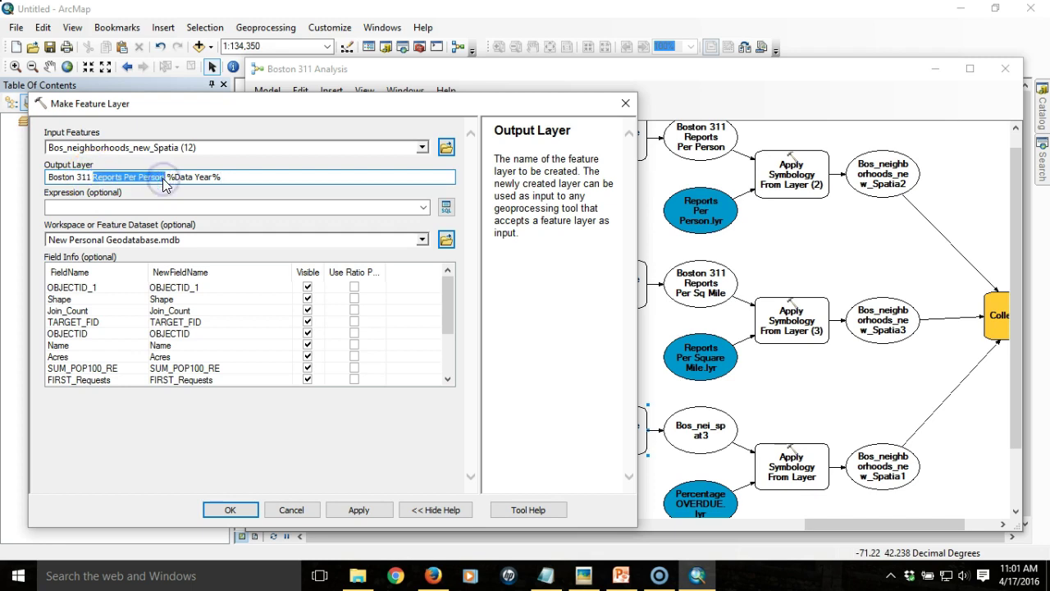
text(Percent OVERDUE)
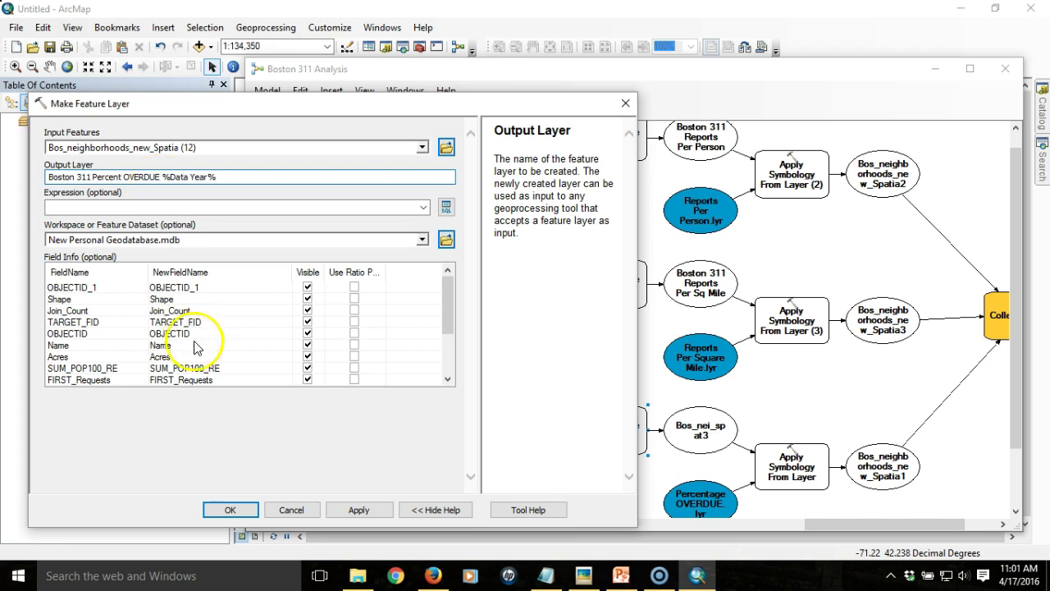
click(231, 509)
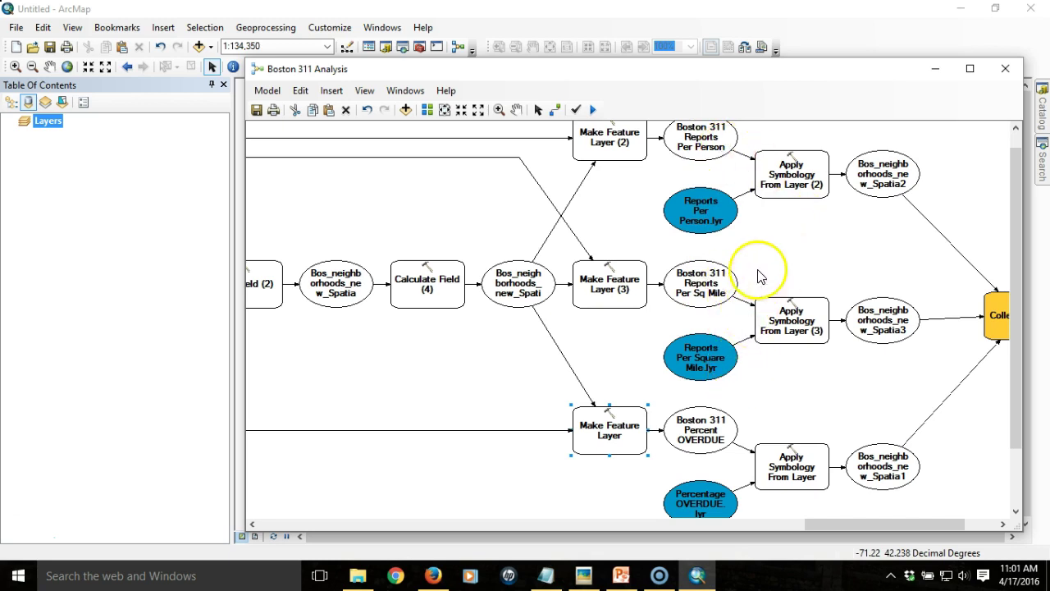
Step: Save the edited model and close the ModelBuilder window
click(783, 262)
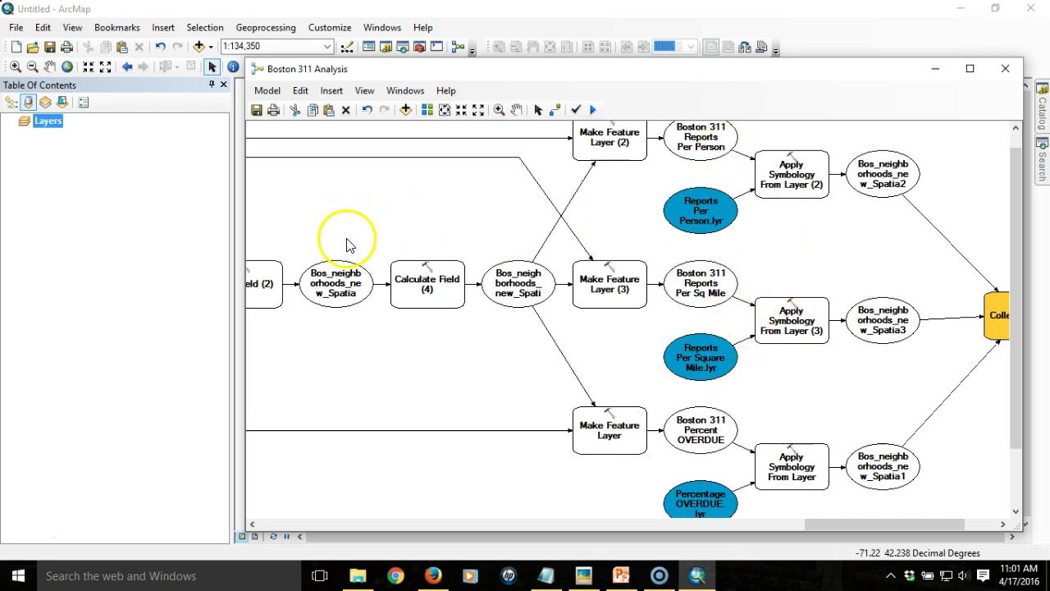
click(256, 113)
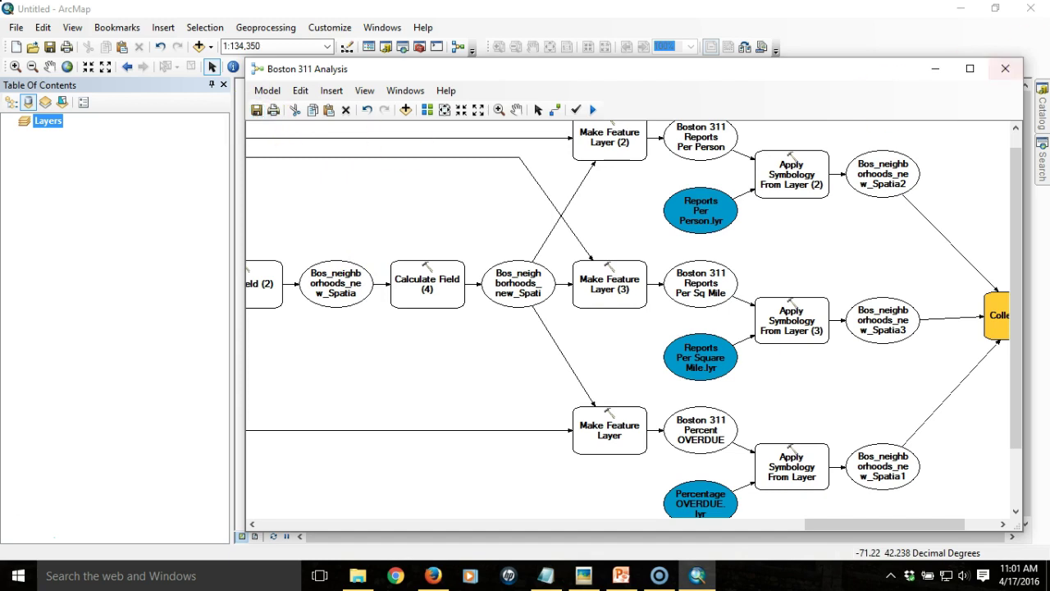
click(1006, 68)
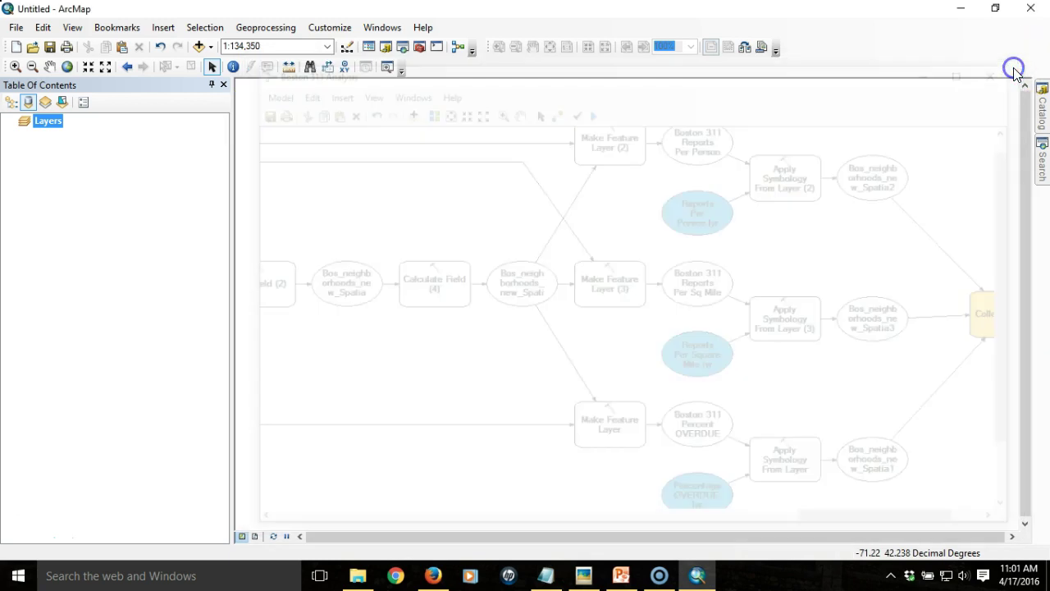
Step: Run Boston 311 Analysis with Boston311_2011.csv as input and 2011 as the data year
click(1041, 109)
double_click(903, 336)
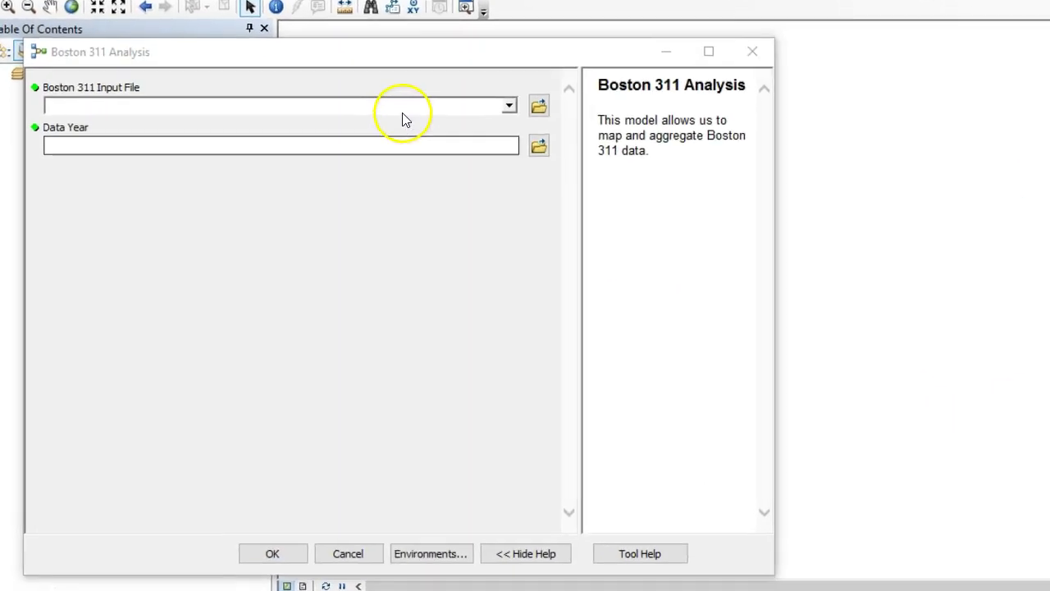
click(336, 146)
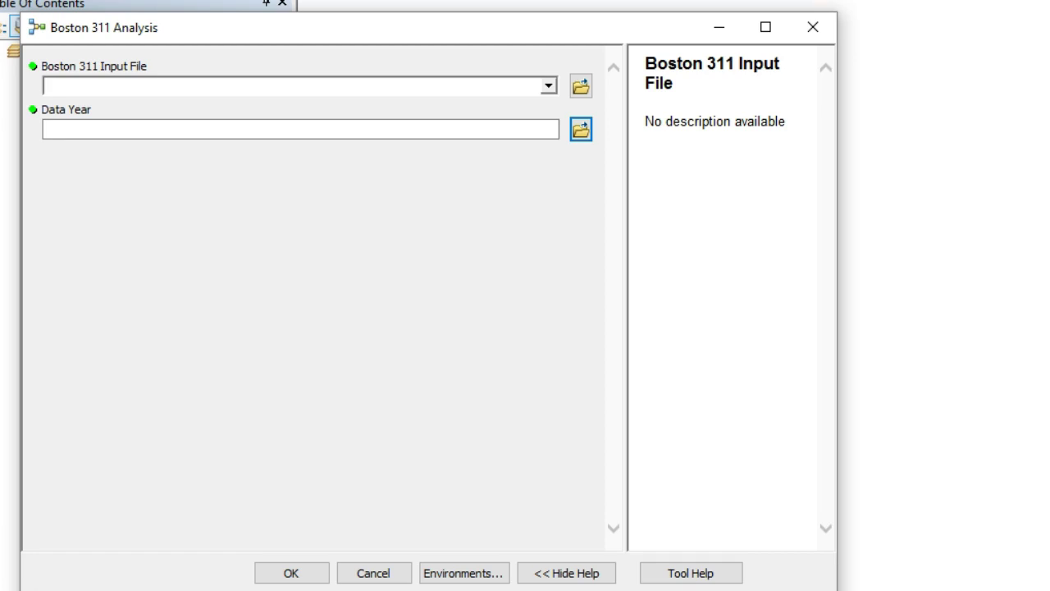
click(581, 87)
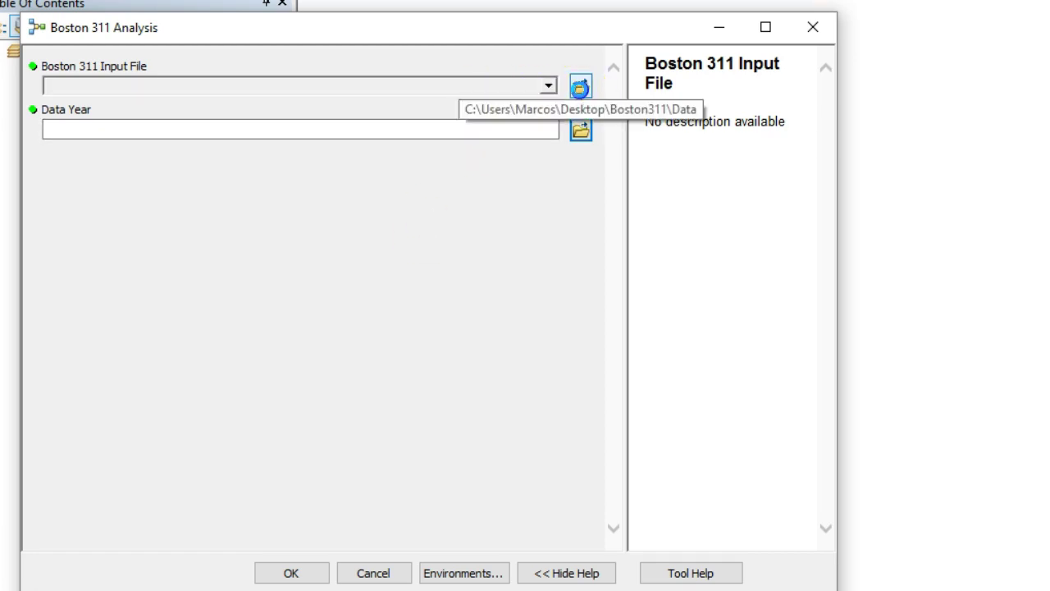
click(270, 211)
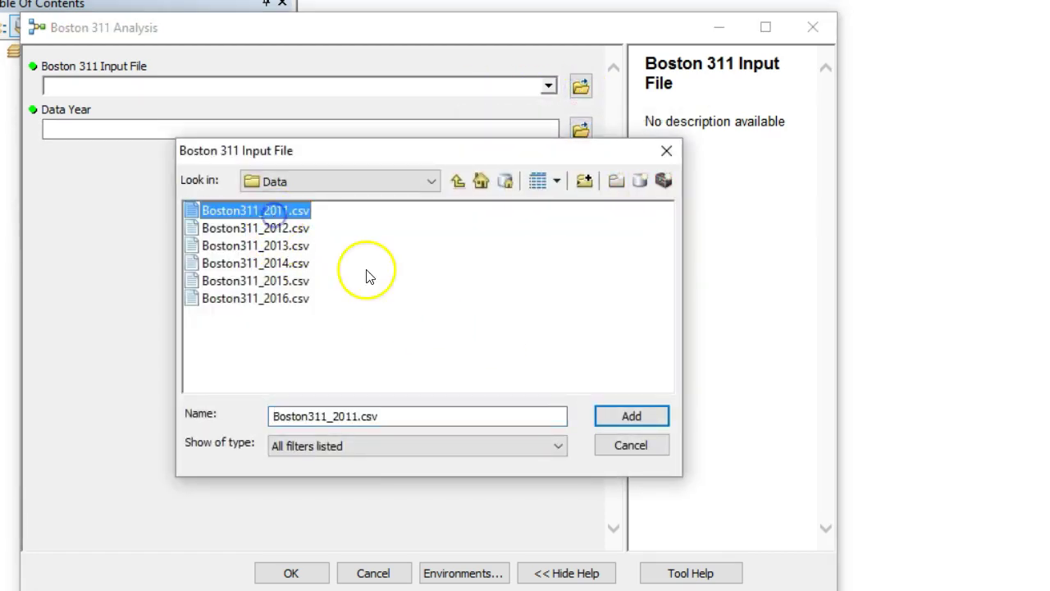
click(624, 417)
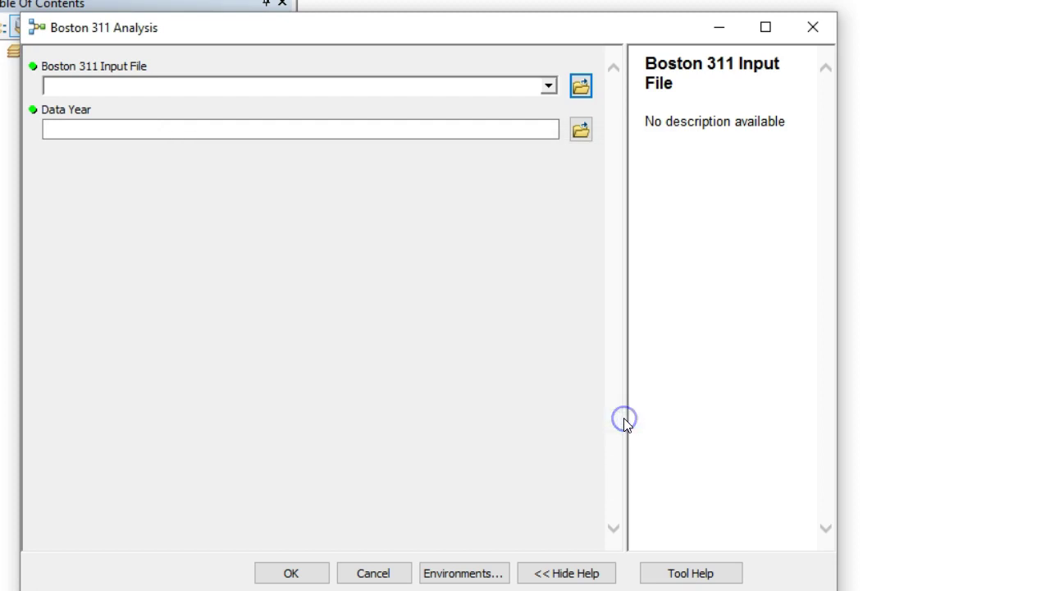
click(391, 129)
text(20)
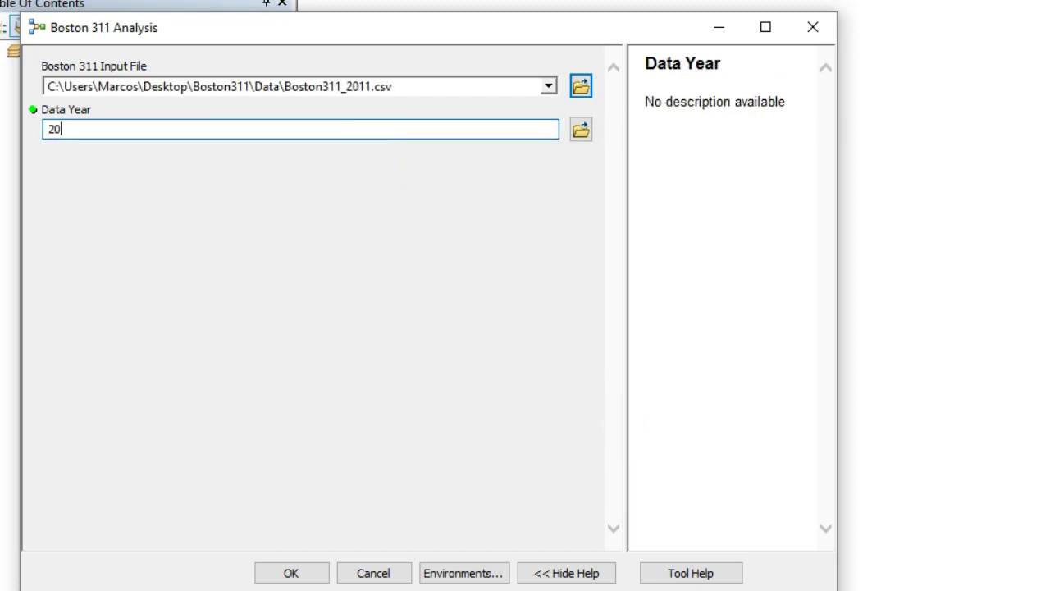
text(11)
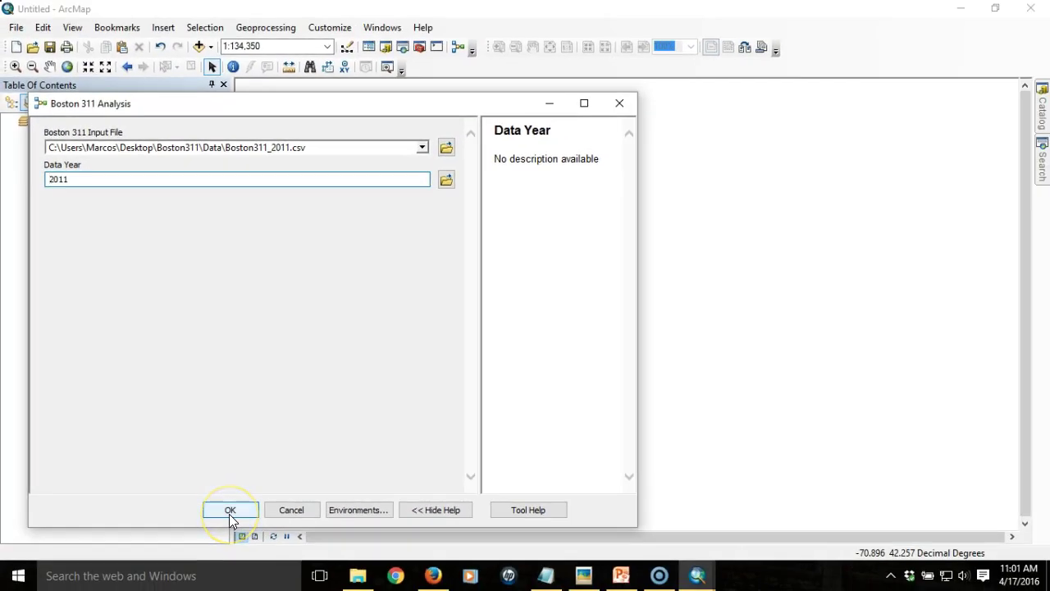
click(230, 512)
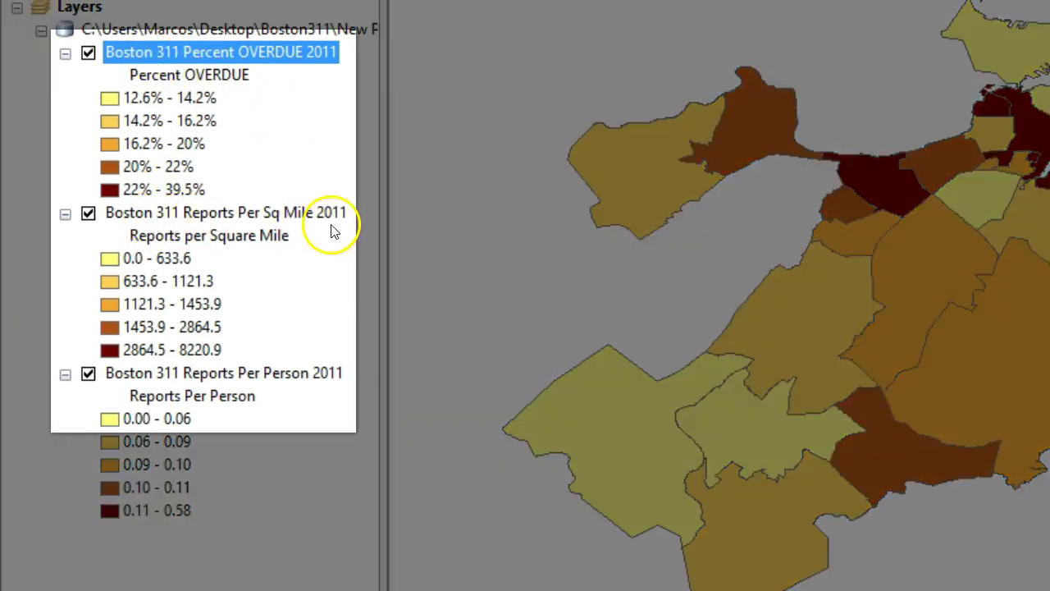
Step: Review the new Reports Per Sq Mile 2011 and Reports Per Person 2011 layers in the table of contents
ctrl+click(331, 214)
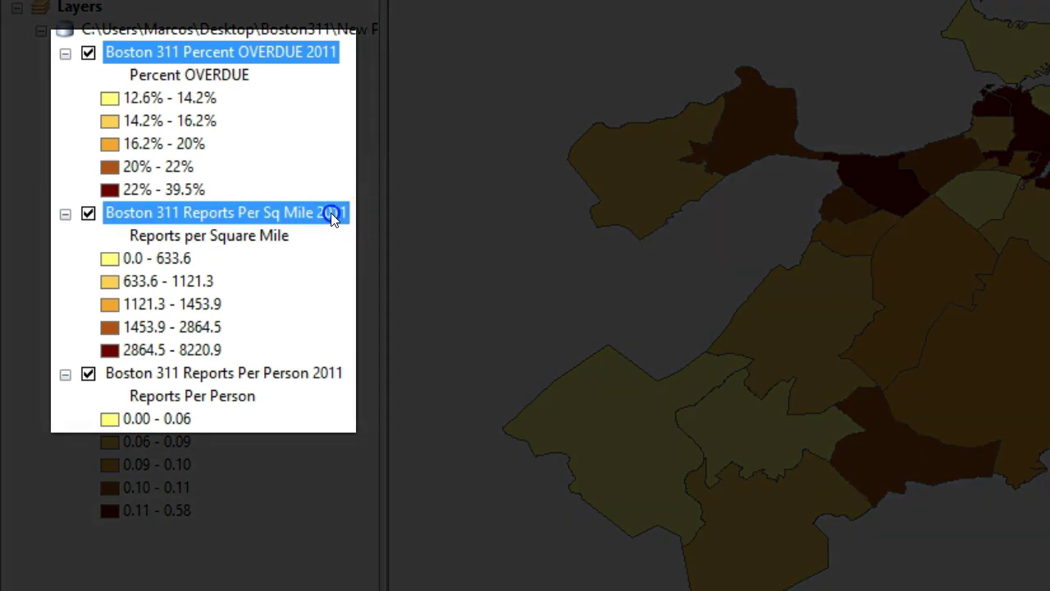
click(326, 376)
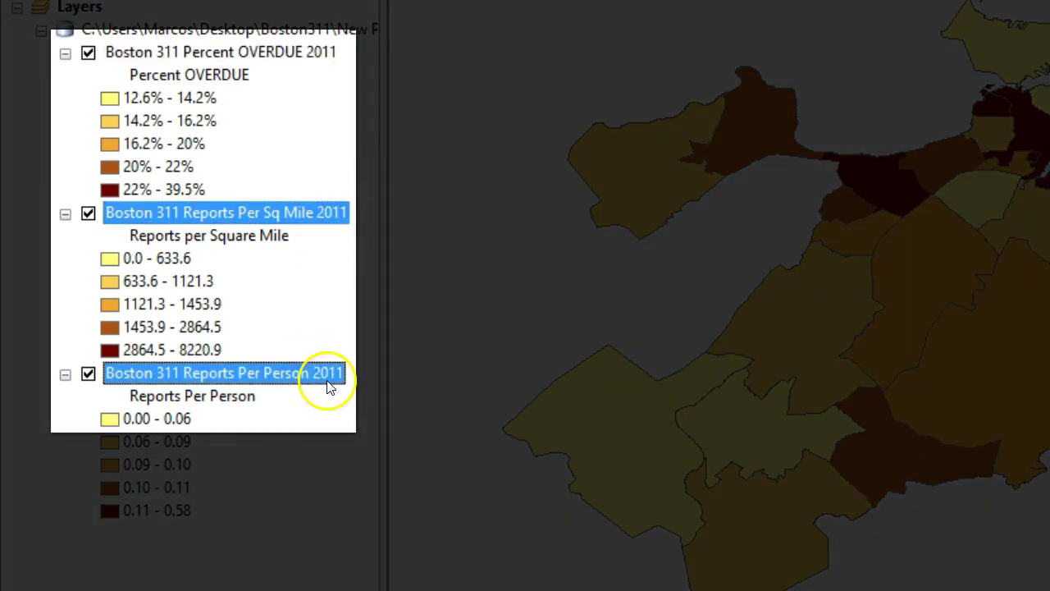
click(249, 566)
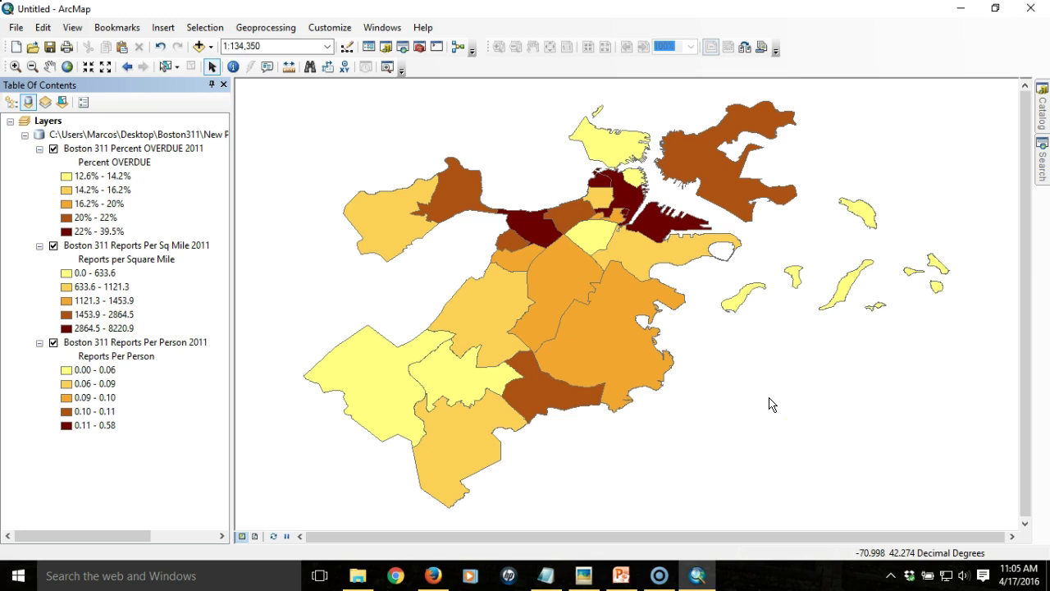
Step: Open the Boston 311 Analysis model from the Catalog toolbox for editing in ModelBuilder
click(1042, 124)
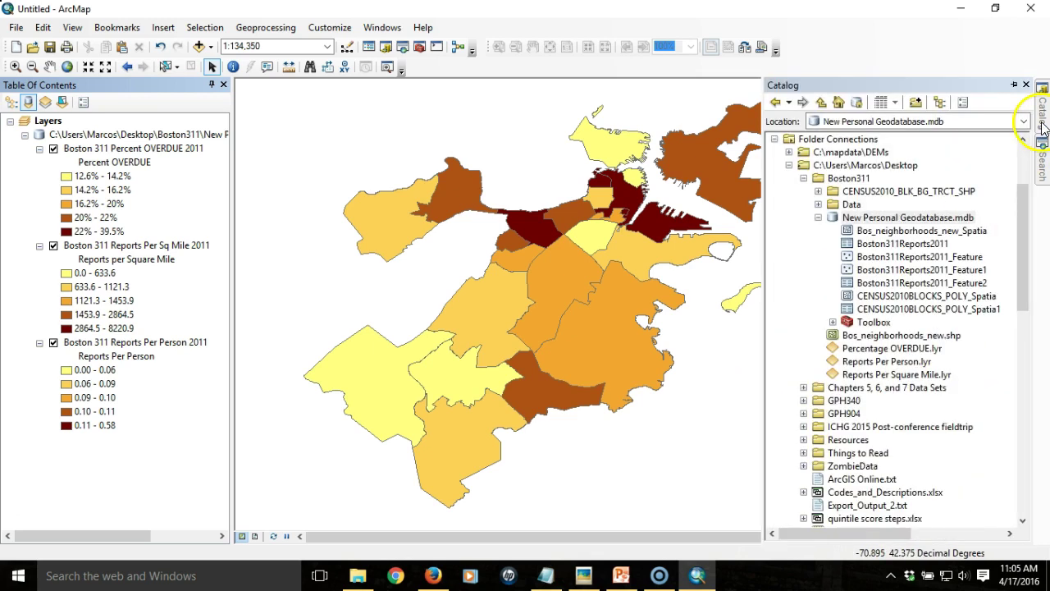
click(833, 322)
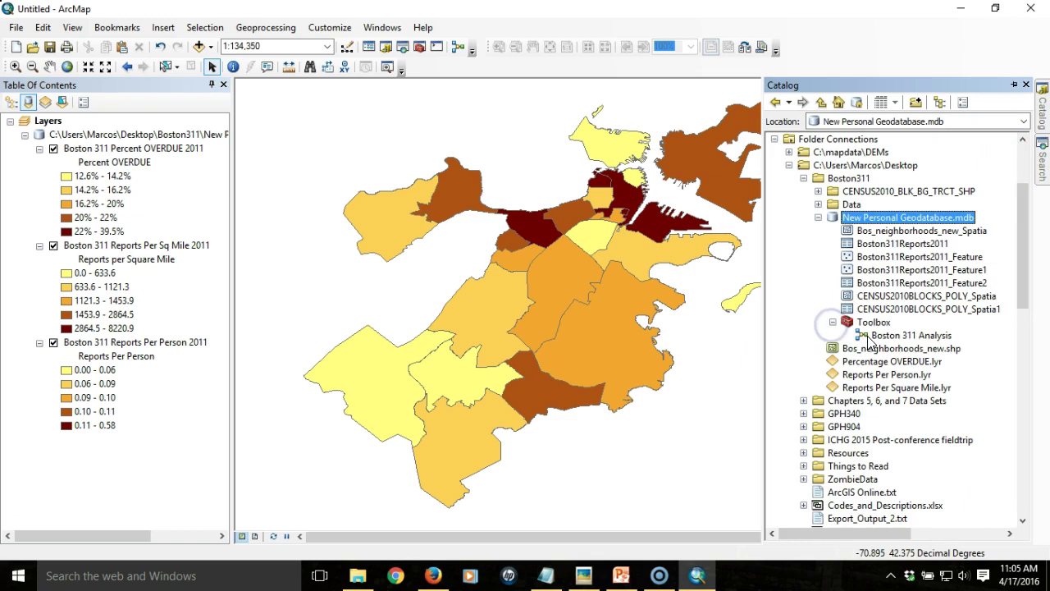
right_click(870, 339)
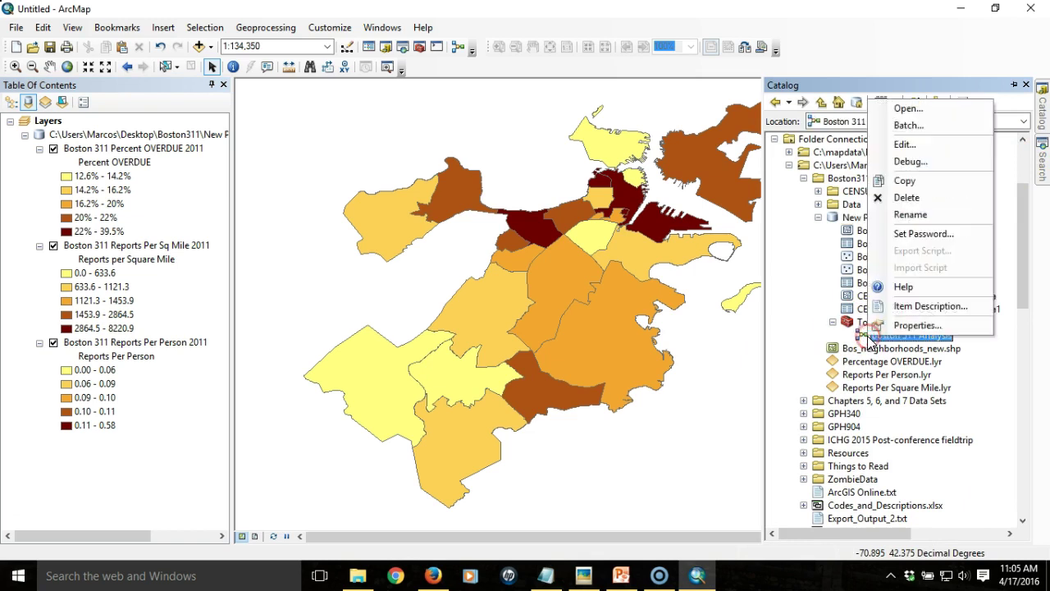
click(928, 149)
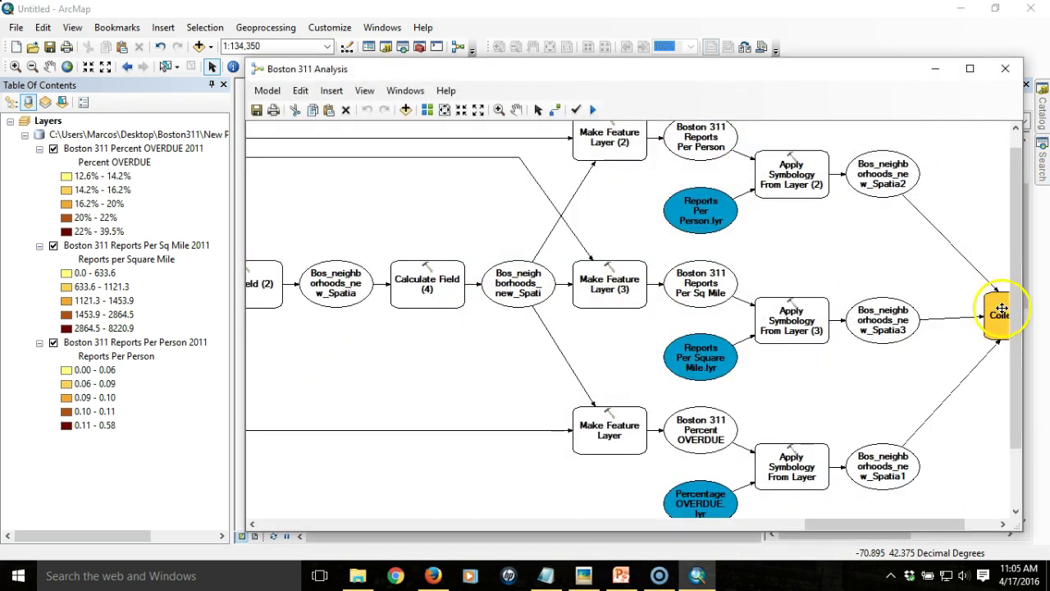
scroll(1003, 287, down, 2)
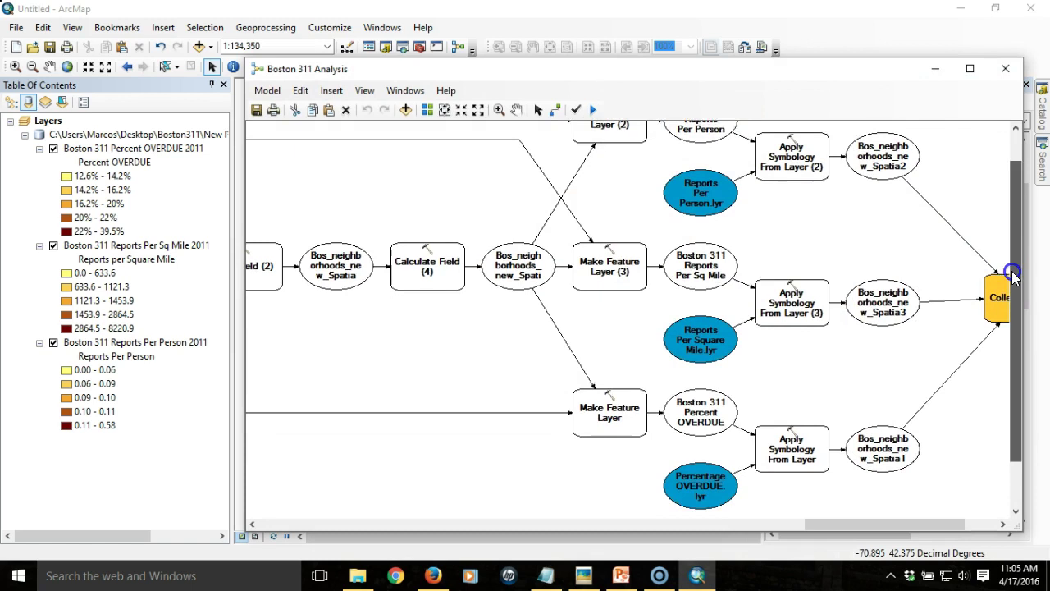
double_click(540, 256)
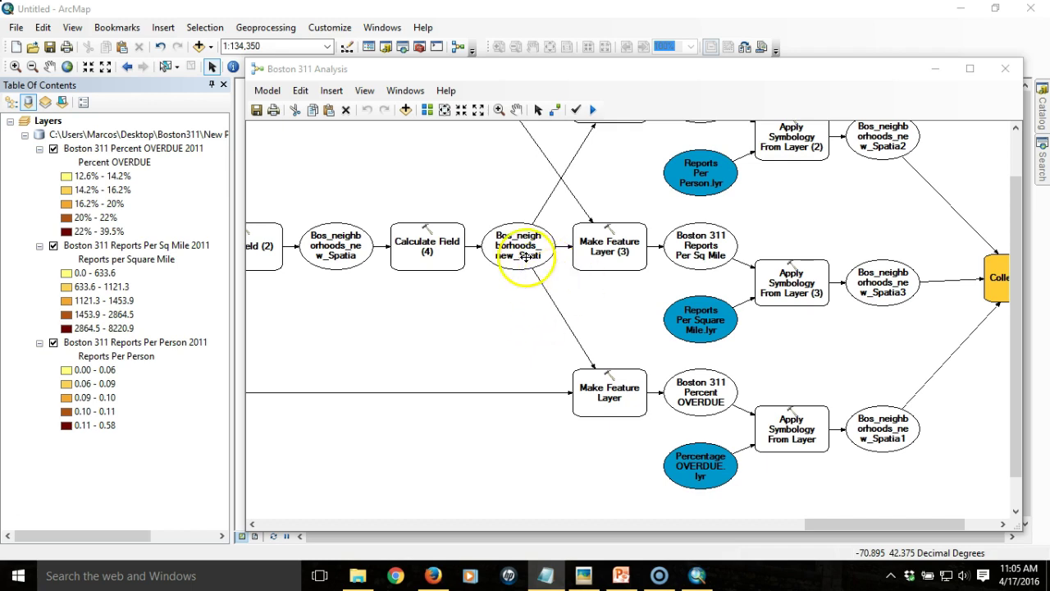
Step: Dock ArcToolbox at the right and expand Conversion Tools to reveal Feature Class to Feature Class
drag(494, 69, 257, 70)
click(417, 47)
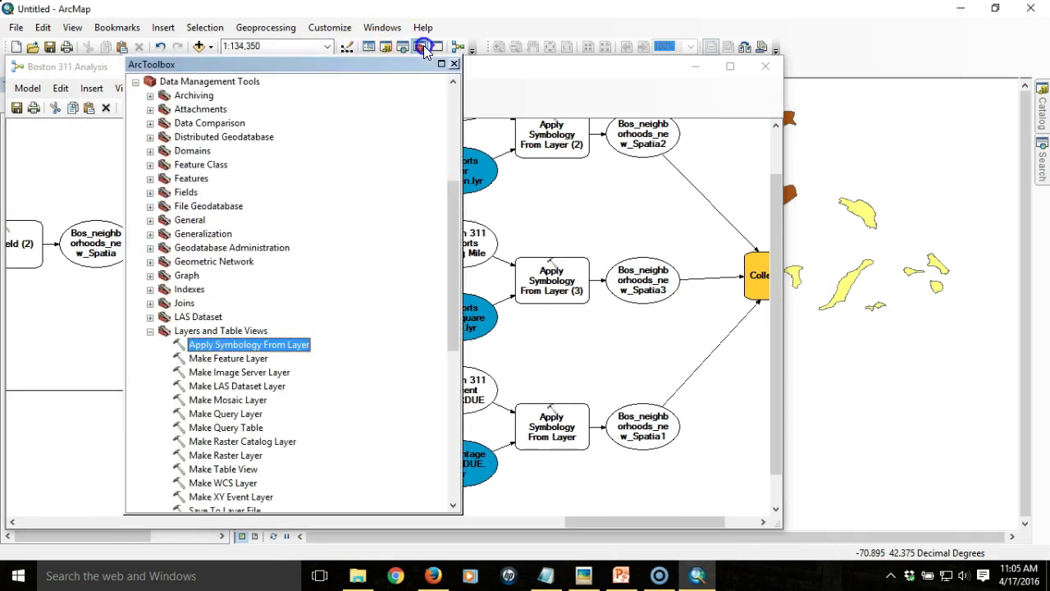
drag(351, 65, 892, 55)
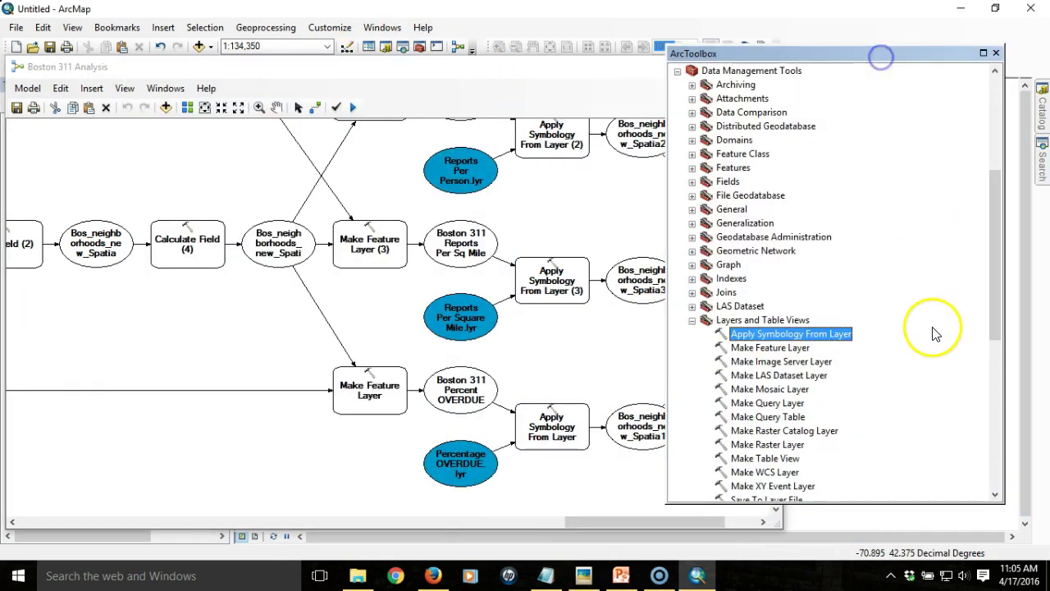
click(692, 320)
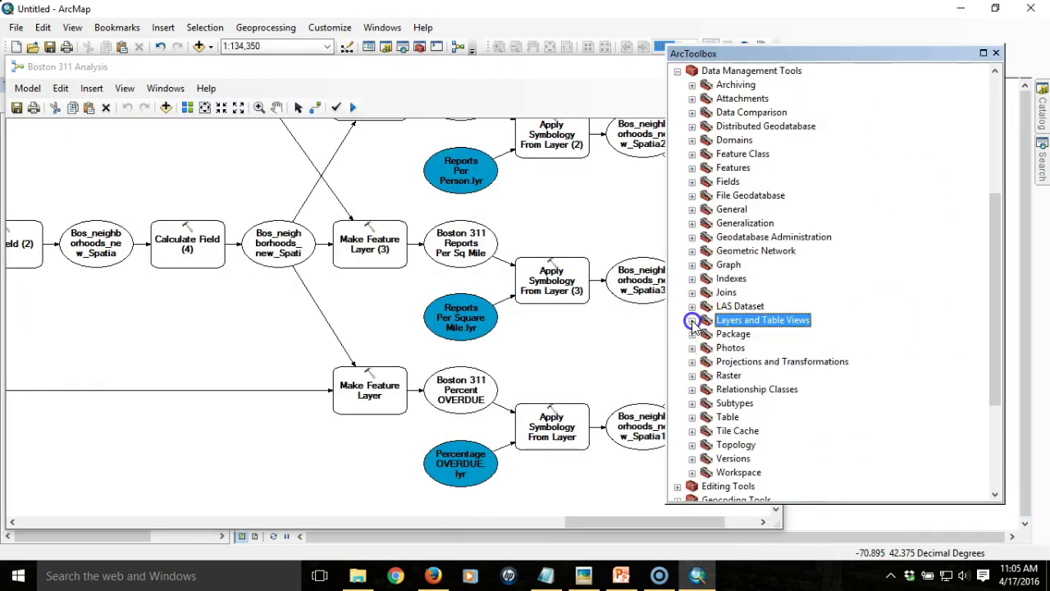
click(678, 71)
click(678, 99)
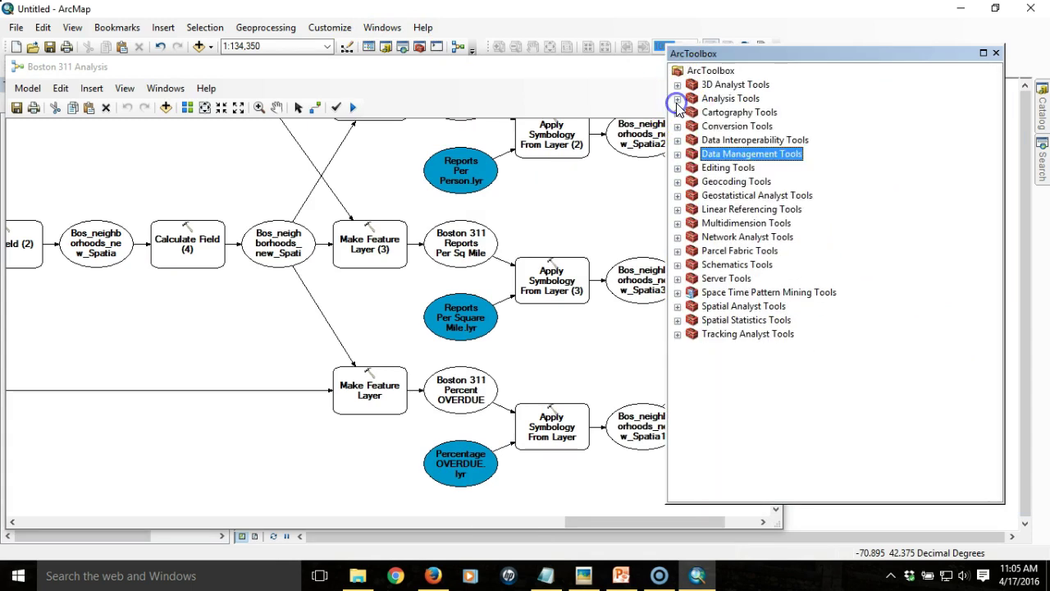
click(678, 127)
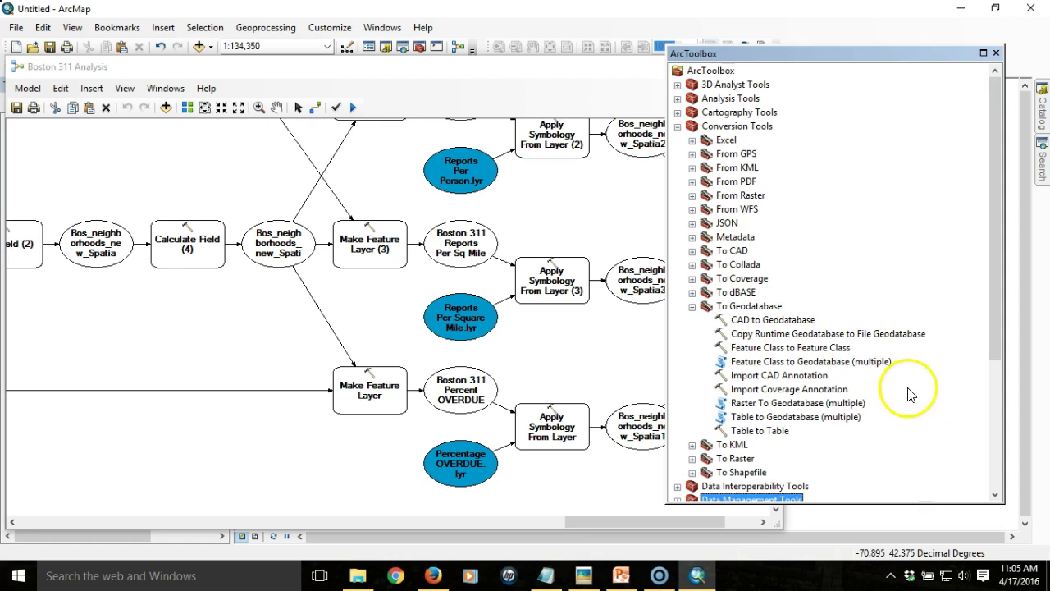
click(808, 348)
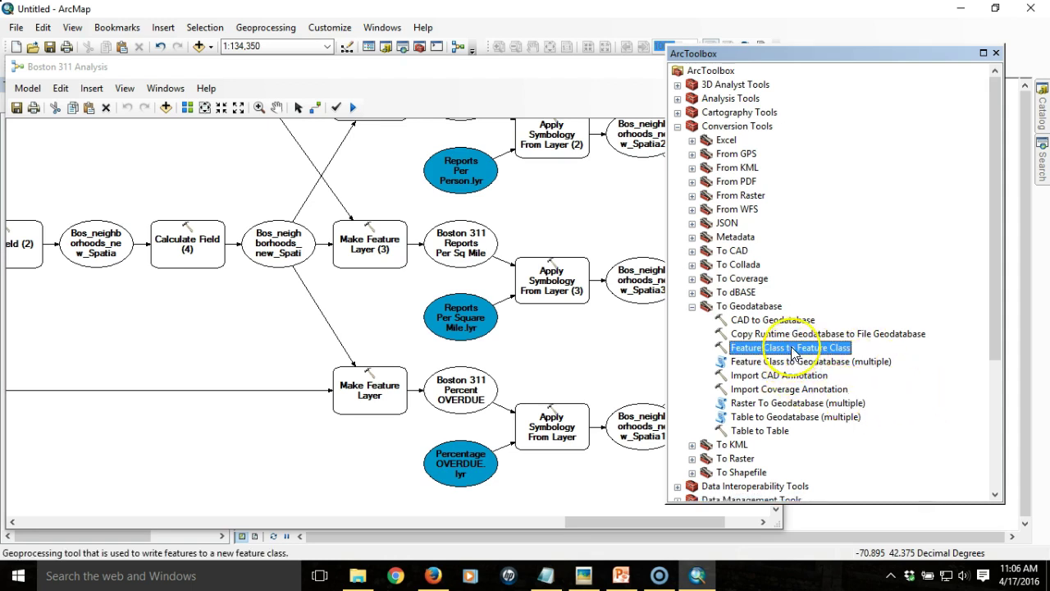
Step: Add Feature Class to Feature Class to the model, connecting Bos_neighborhoods_new_Spati as its Input Features
drag(791, 346, 164, 345)
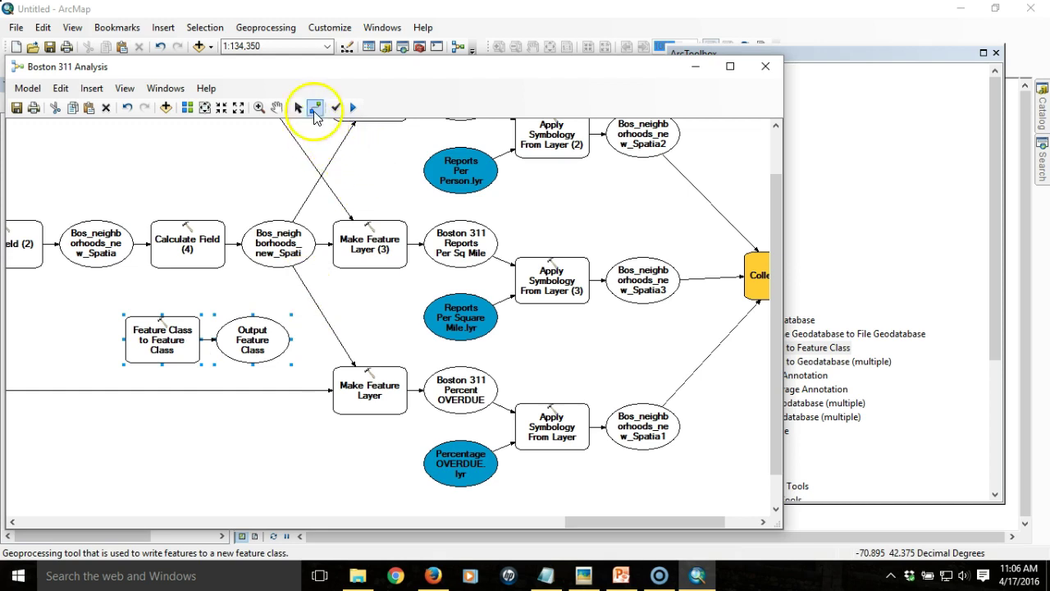
click(314, 107)
click(353, 250)
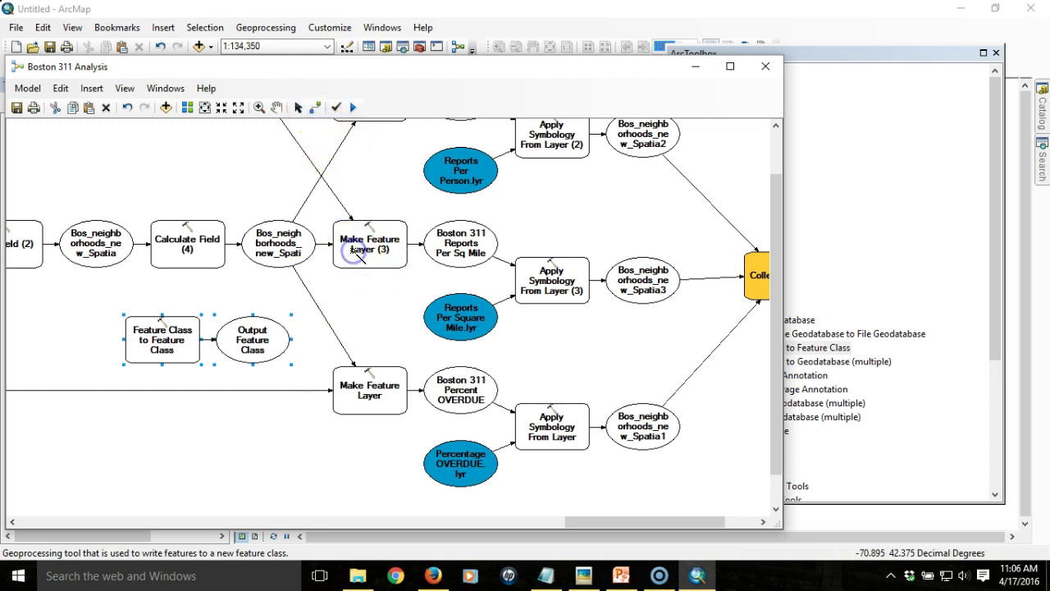
drag(353, 251, 367, 300)
click(449, 249)
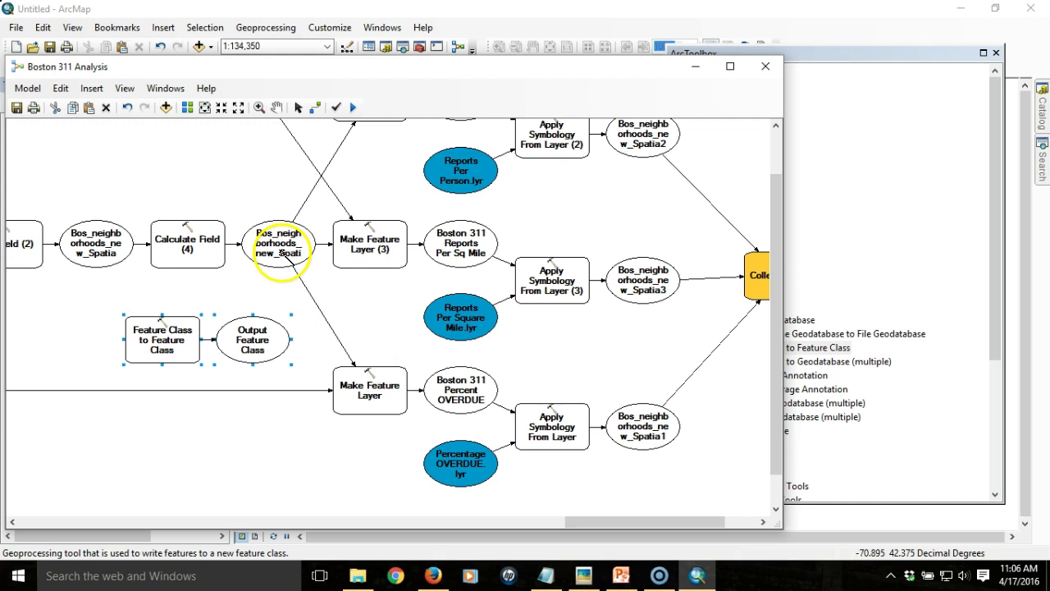
click(281, 253)
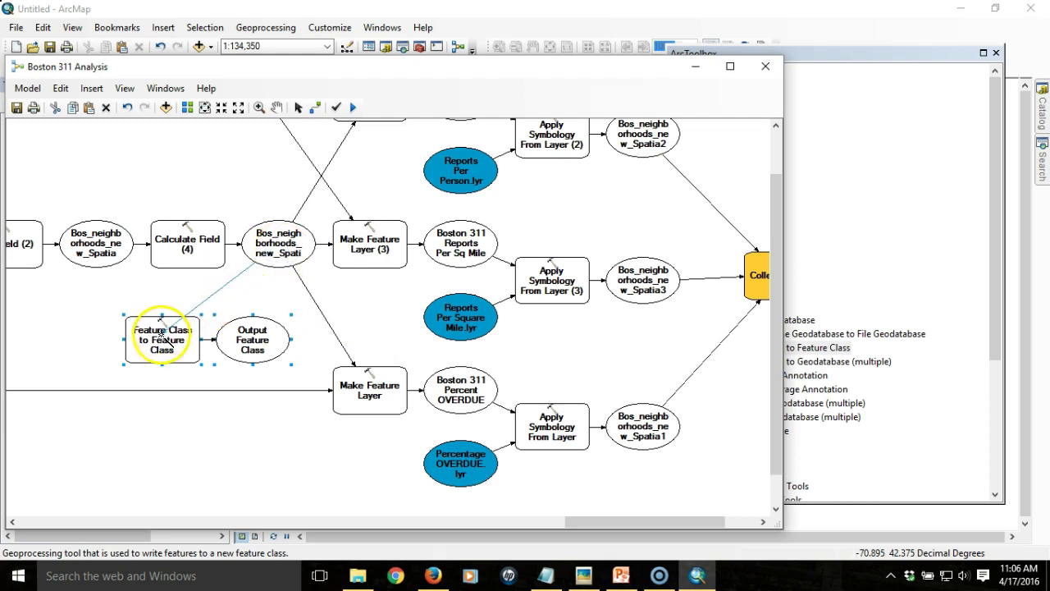
click(163, 337)
click(207, 343)
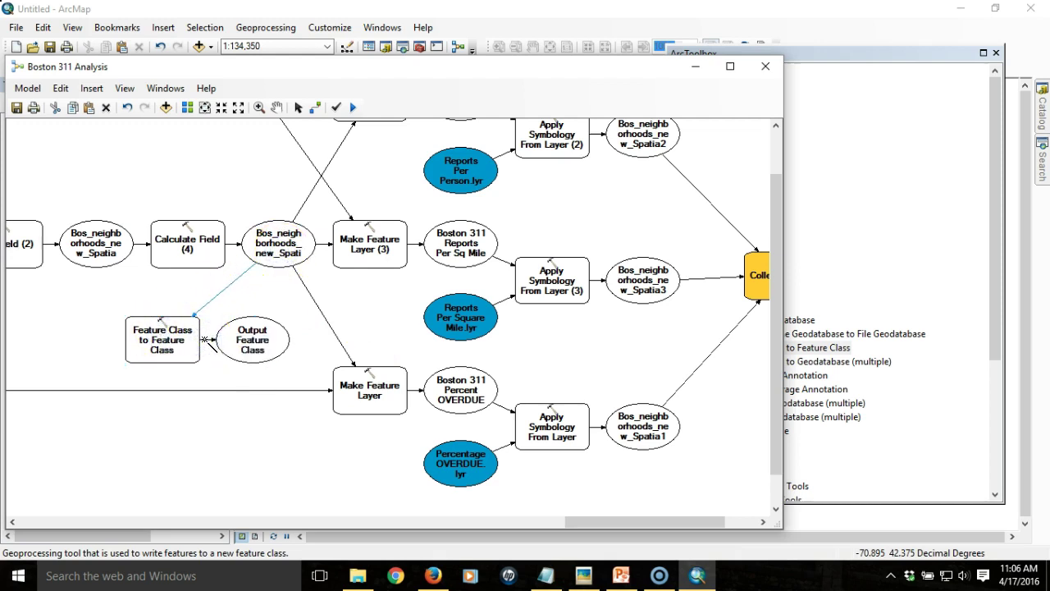
click(299, 107)
Step: Set the Feature Class to Feature Class output name to 'Boston 311 Reports %Data Year%'
double_click(169, 328)
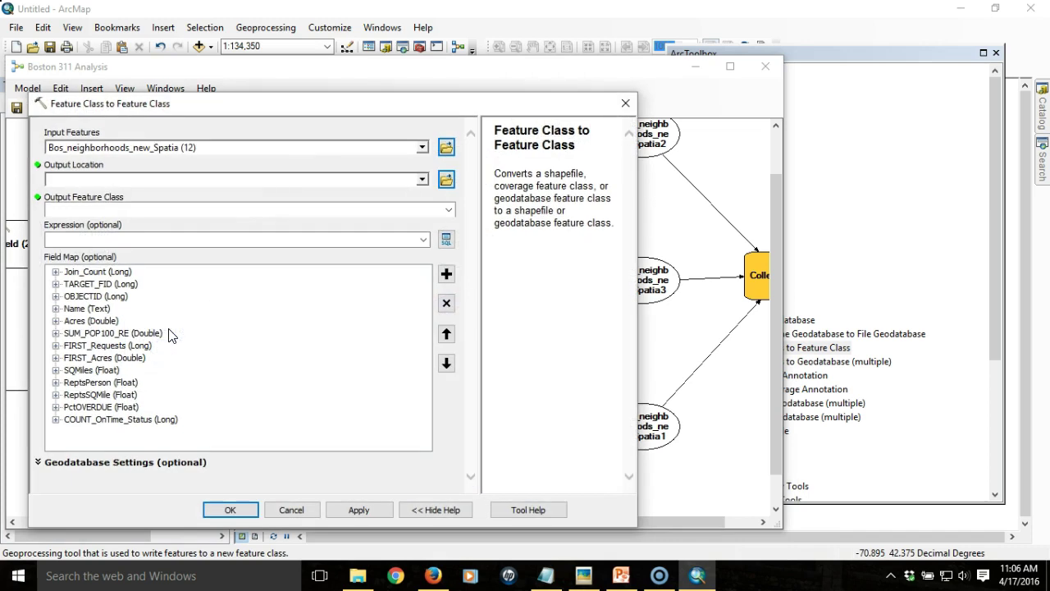
click(107, 179)
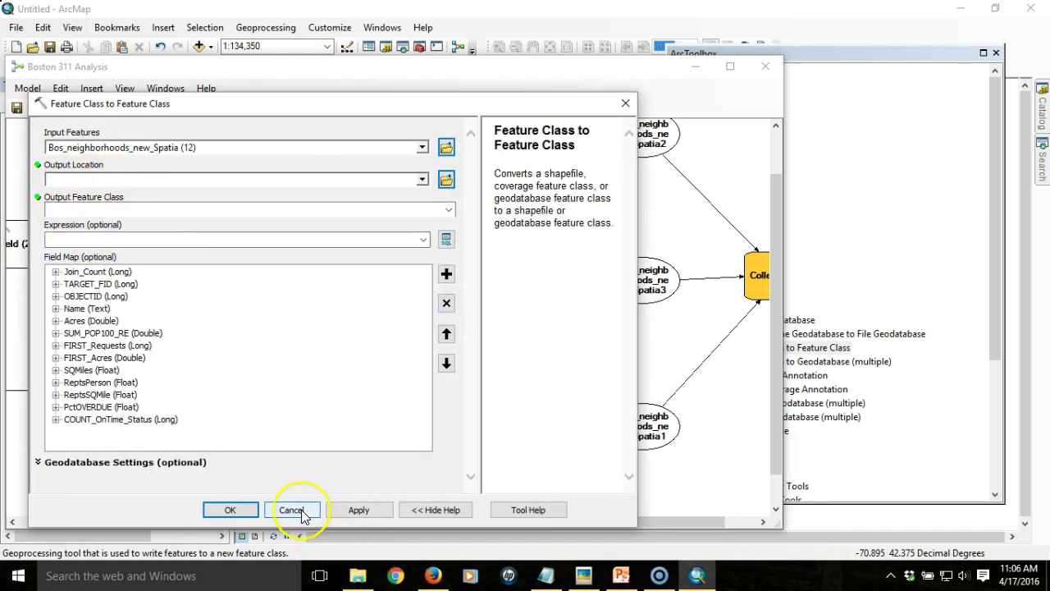
click(211, 207)
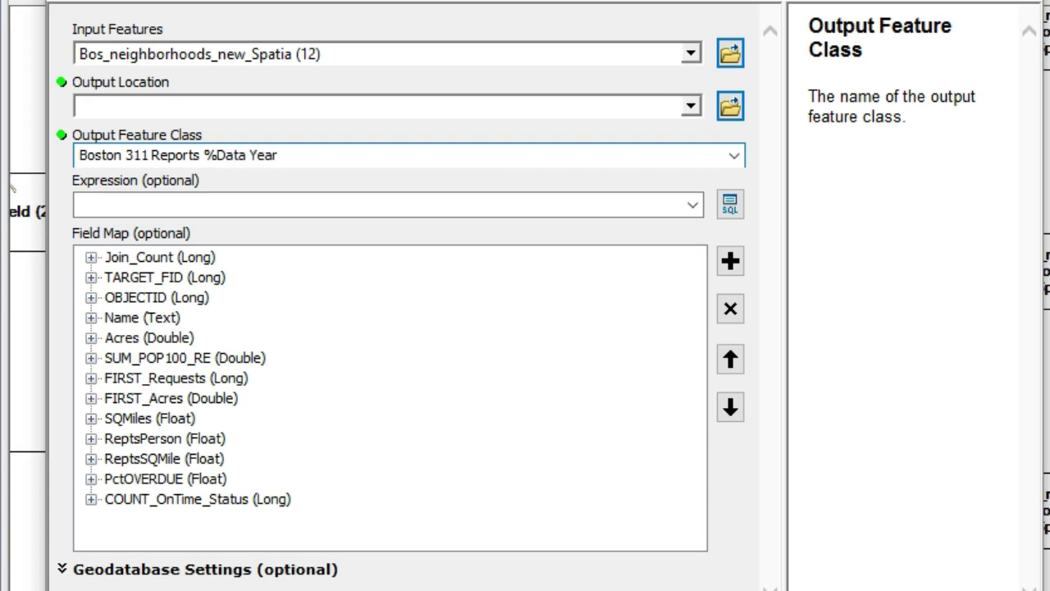
text(%)
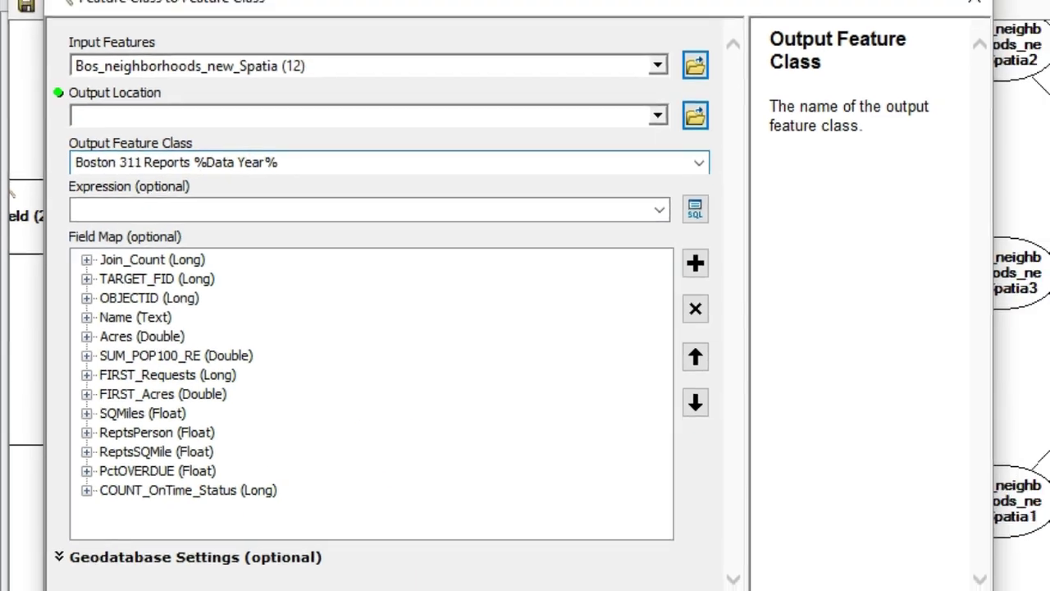
click(270, 534)
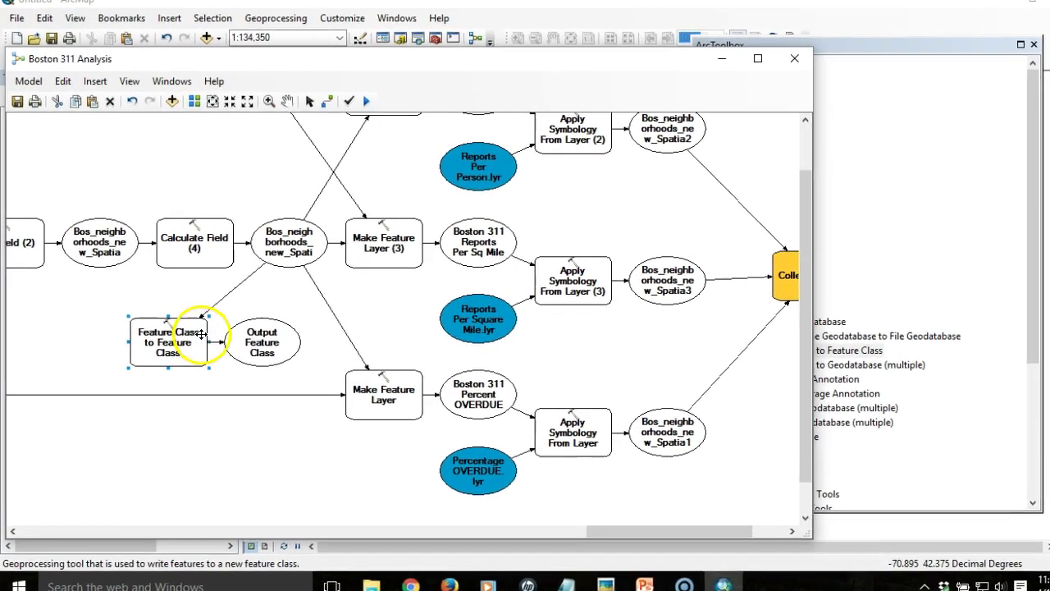
Step: Turn the tool's Output Location into a variable and mark it as a model parameter
right_click(201, 335)
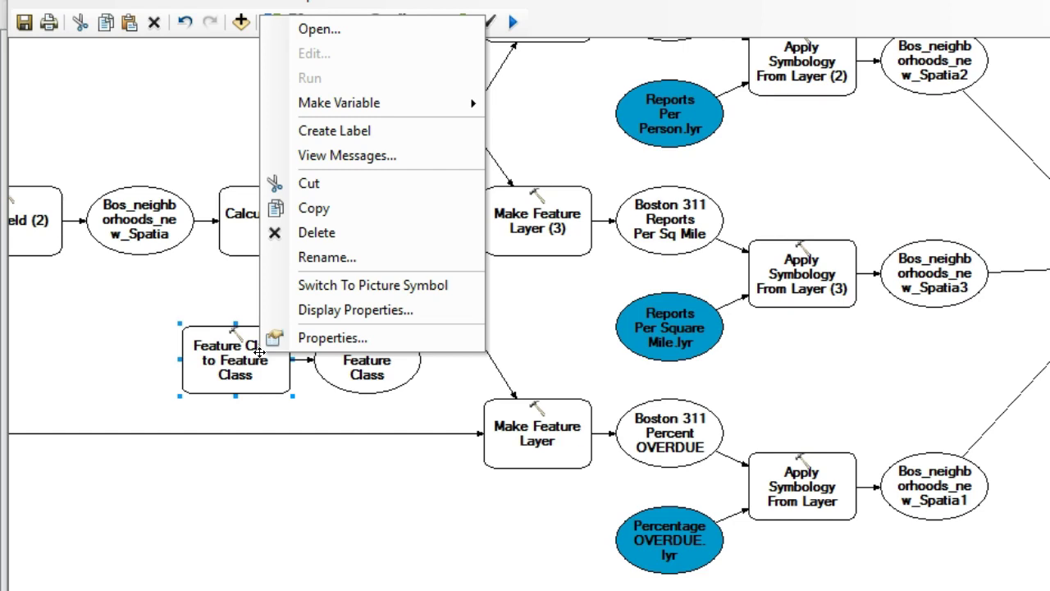
mouse_move(429, 105)
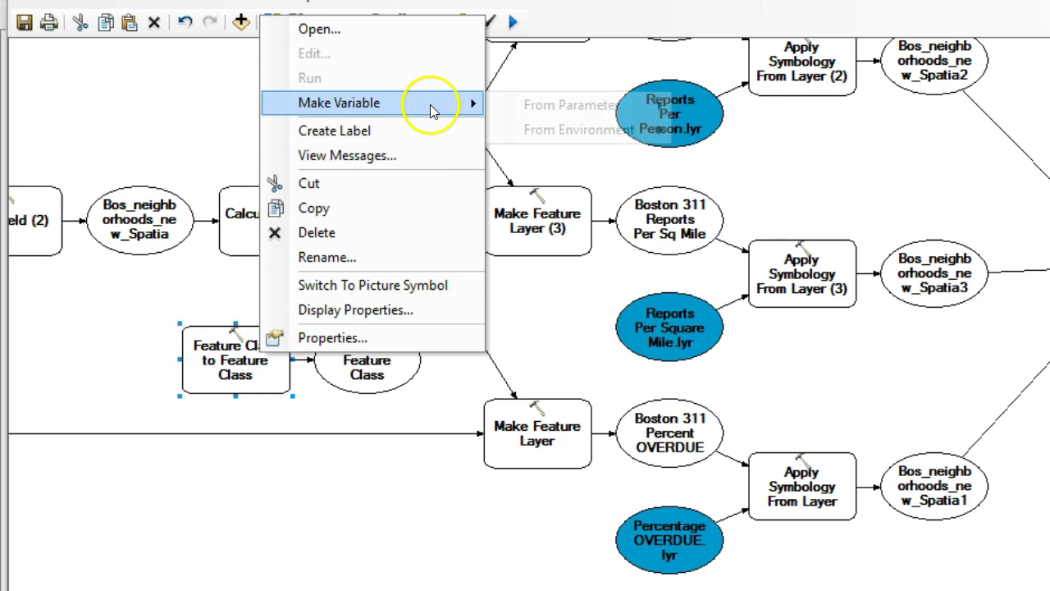
mouse_move(577, 102)
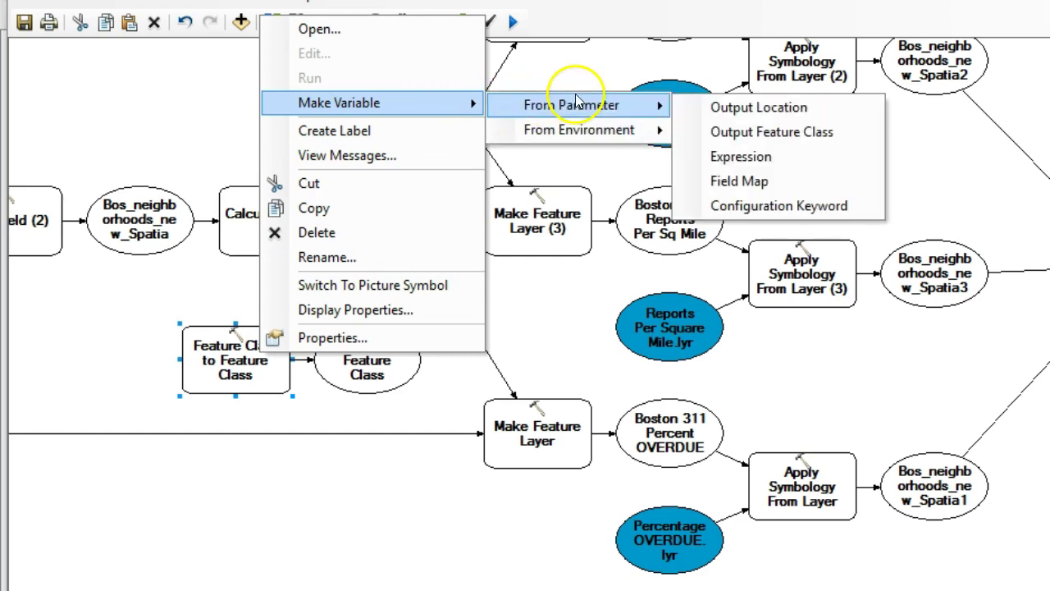
click(827, 108)
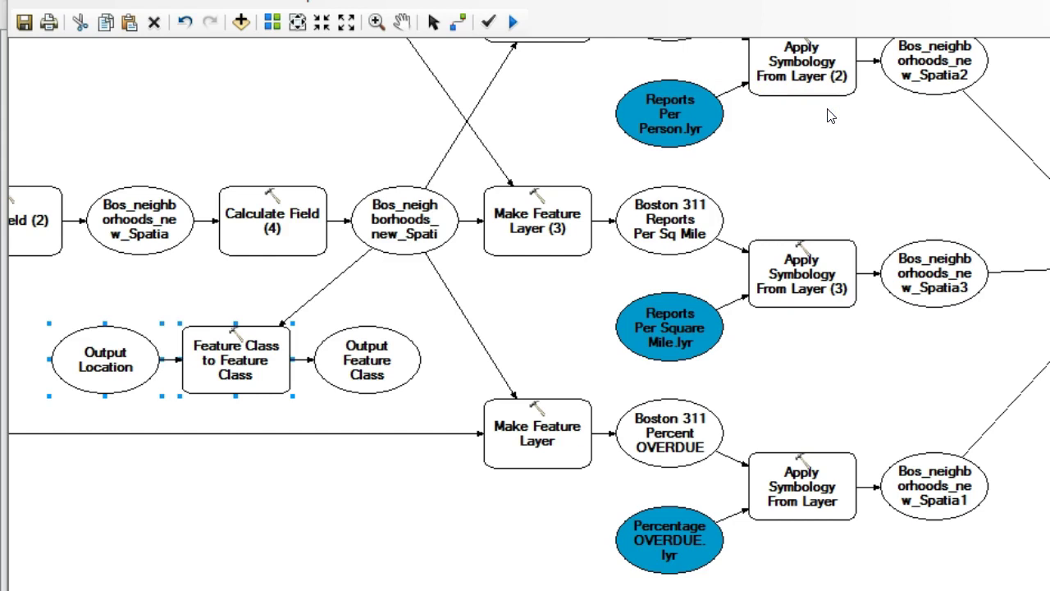
right_click(123, 346)
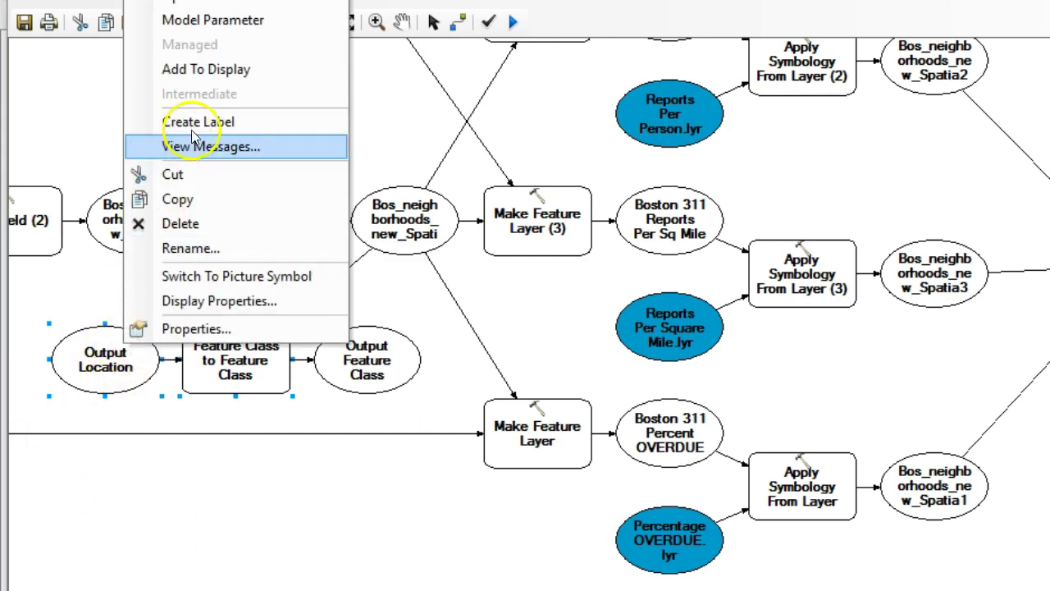
click(236, 22)
click(177, 495)
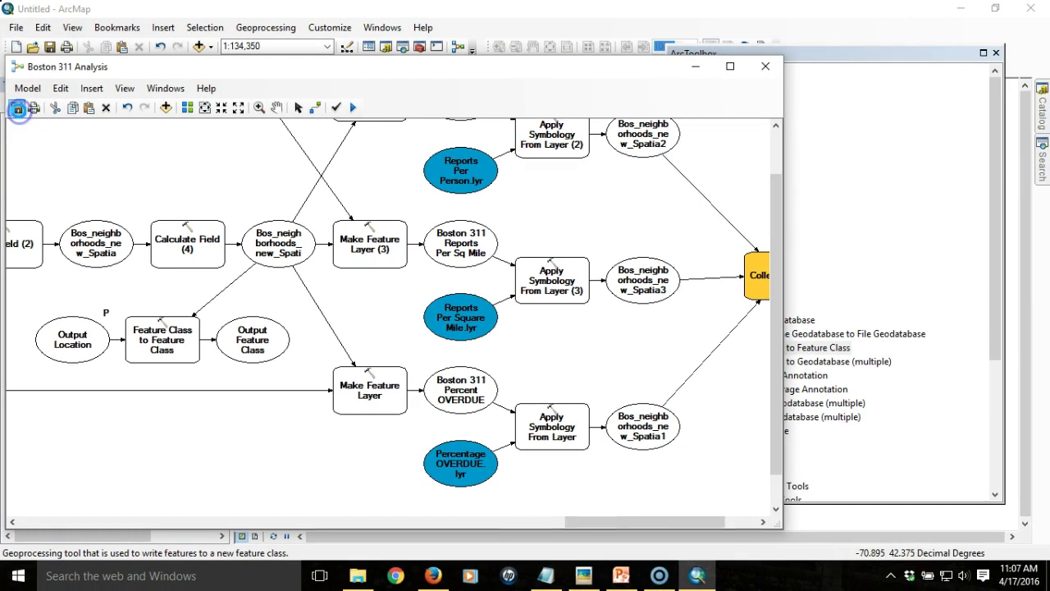
Step: Close the model window and toolbox, then remove the geodatabase layers from the map
click(763, 66)
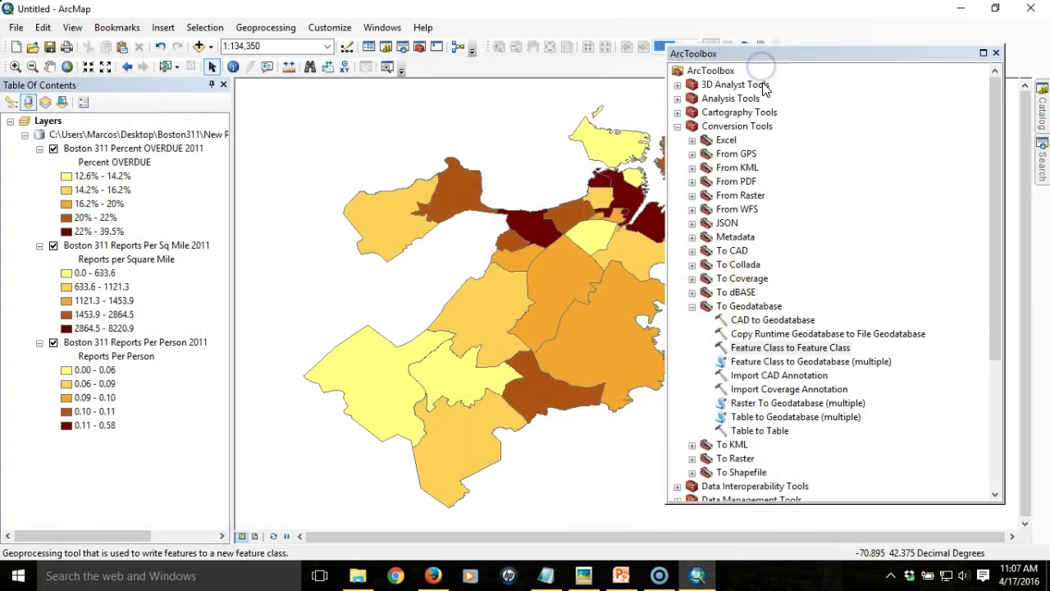
click(996, 53)
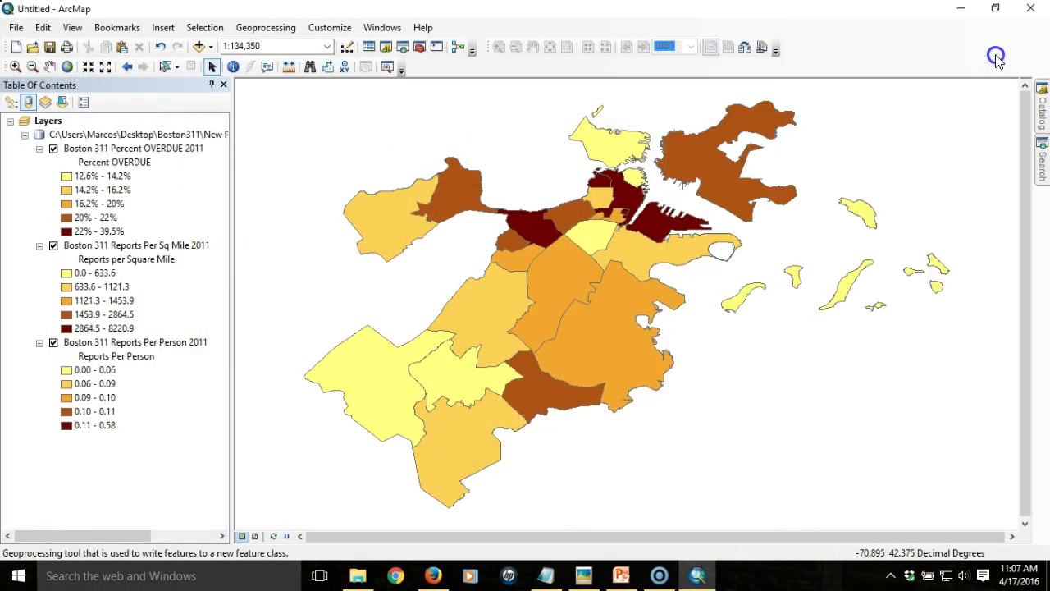
right_click(72, 141)
click(122, 144)
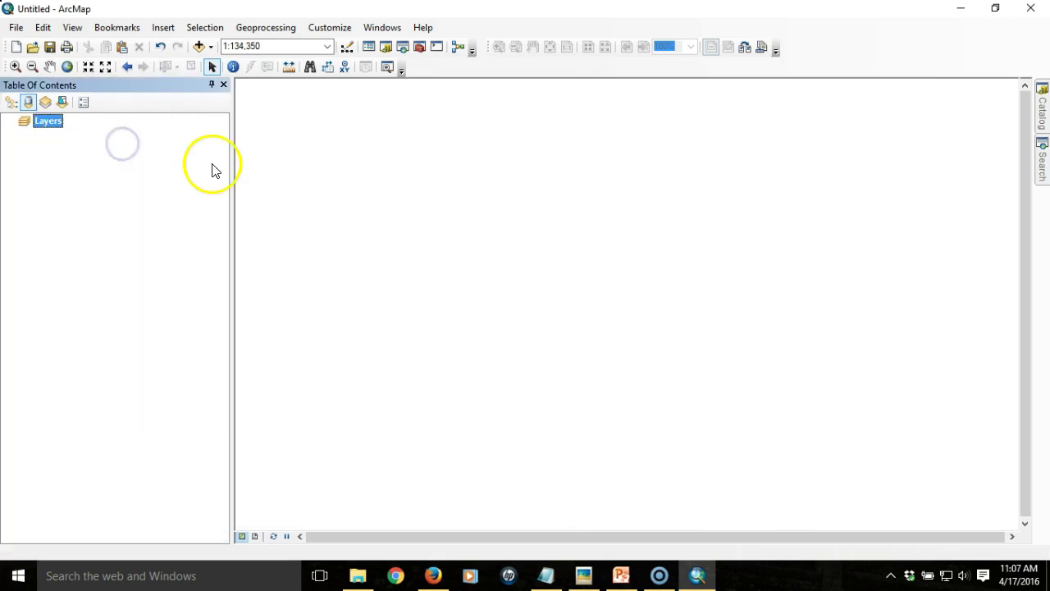
Step: Open the Boston 311 Analysis model from Catalog to run it
click(1043, 115)
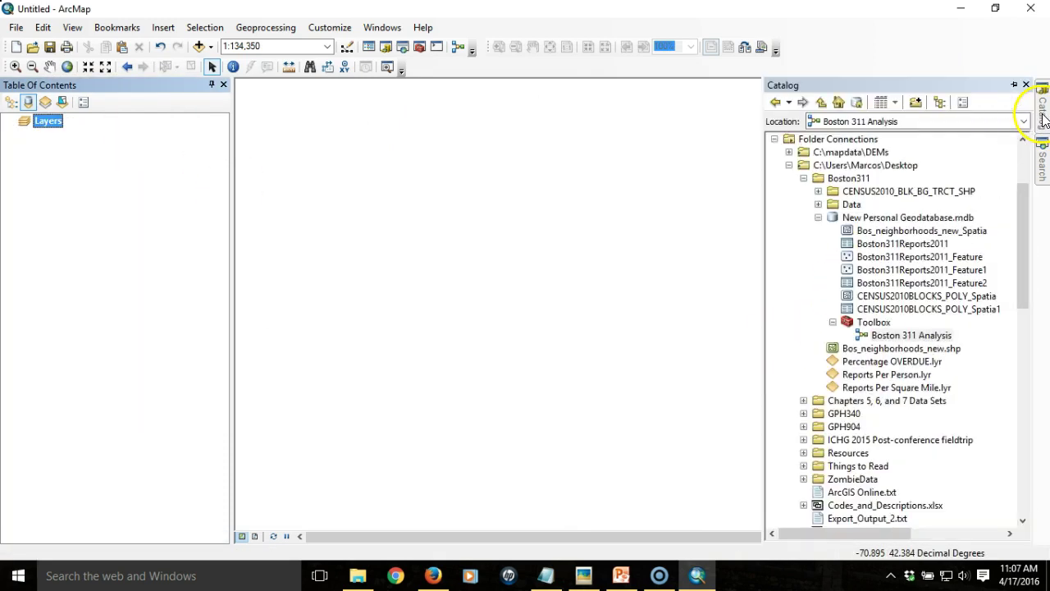
click(908, 336)
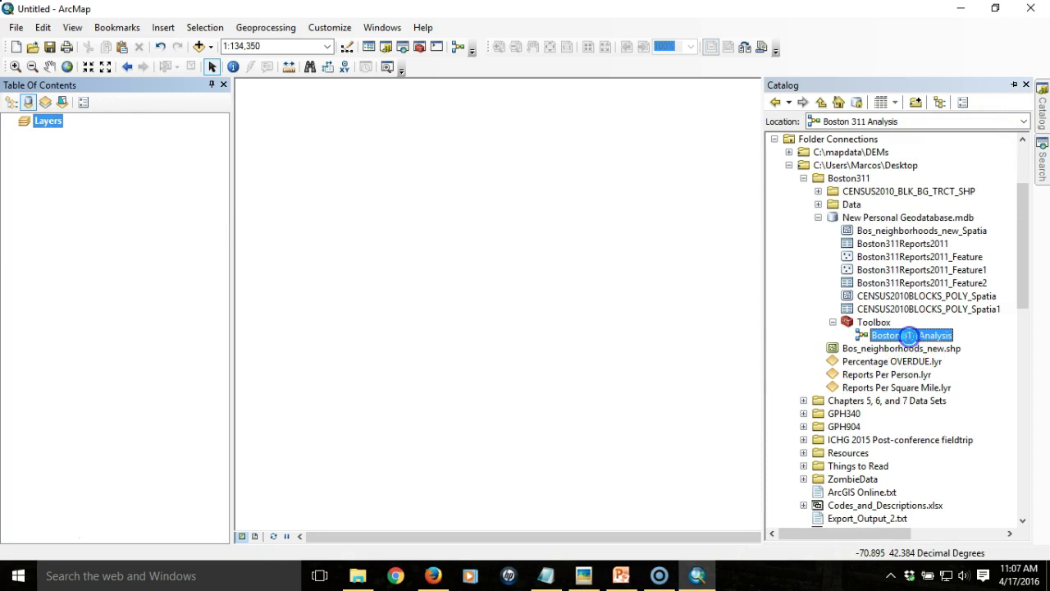
double_click(908, 336)
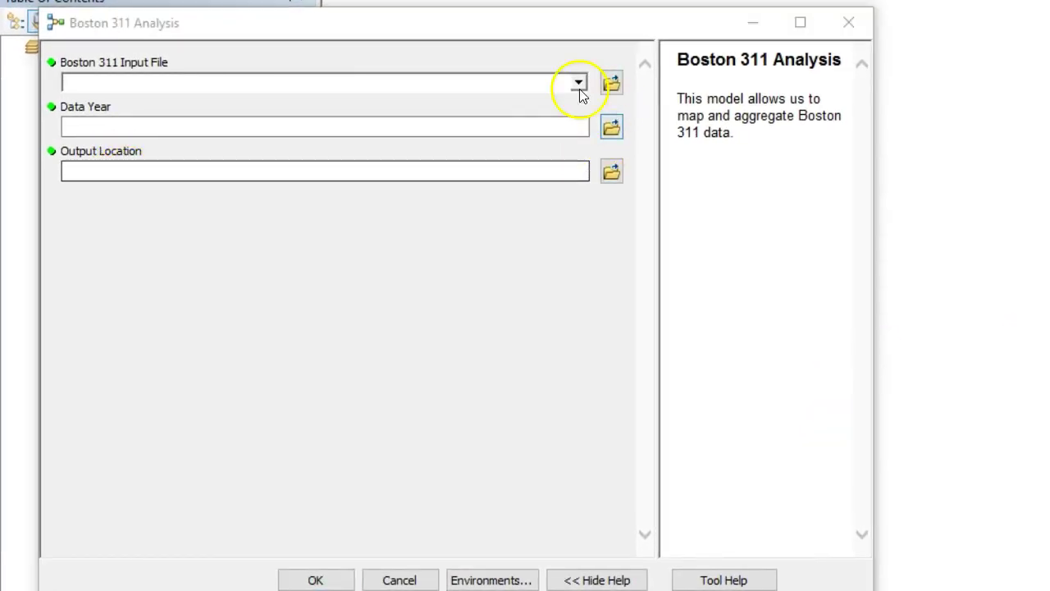
Step: Set the input file to Boston311_2016.csv and the data year to 2016
click(528, 82)
click(611, 84)
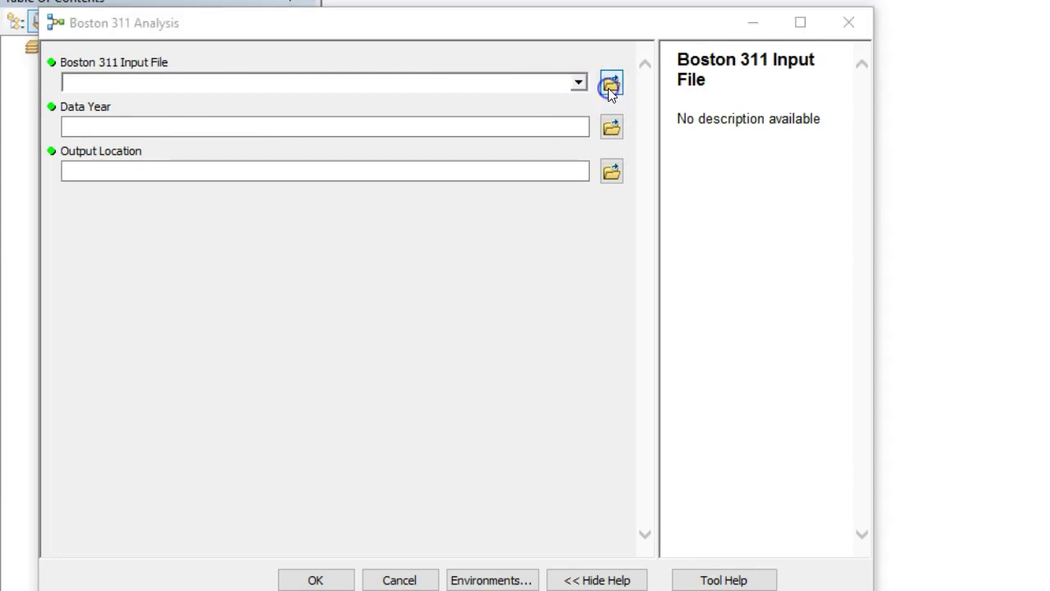
click(280, 300)
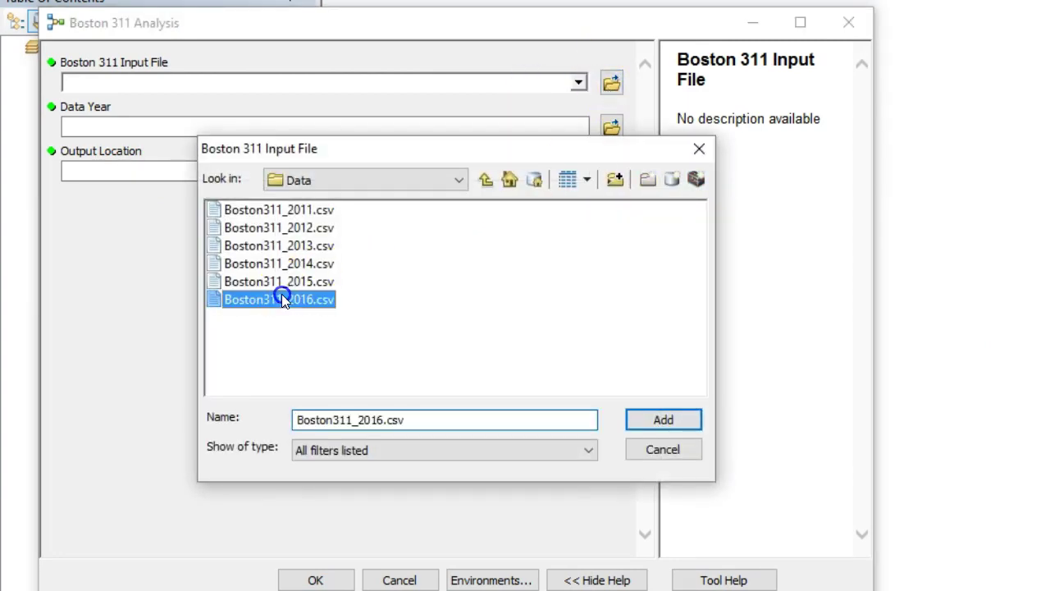
click(657, 417)
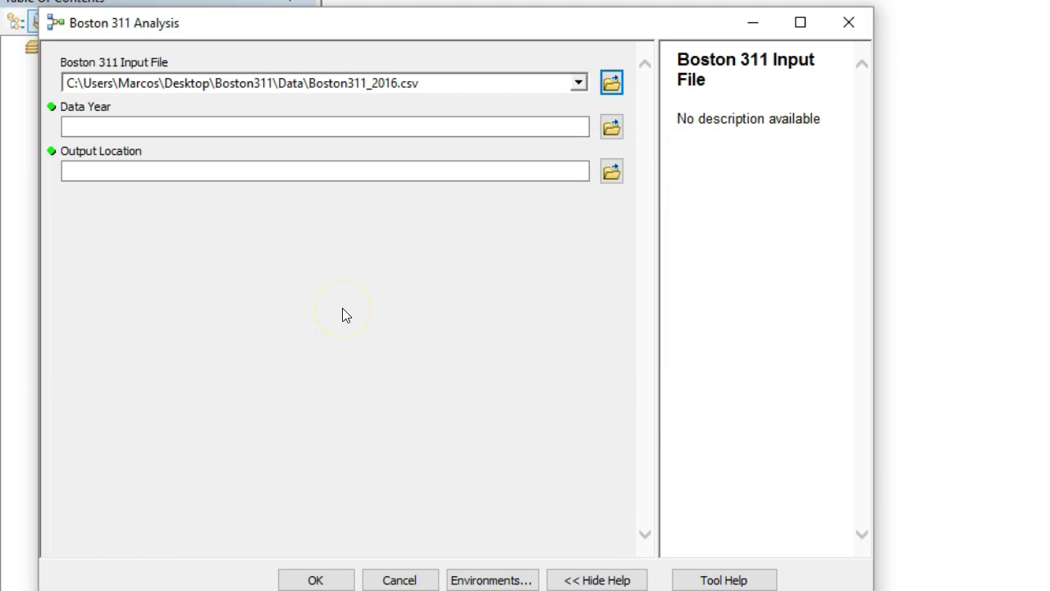
click(201, 126)
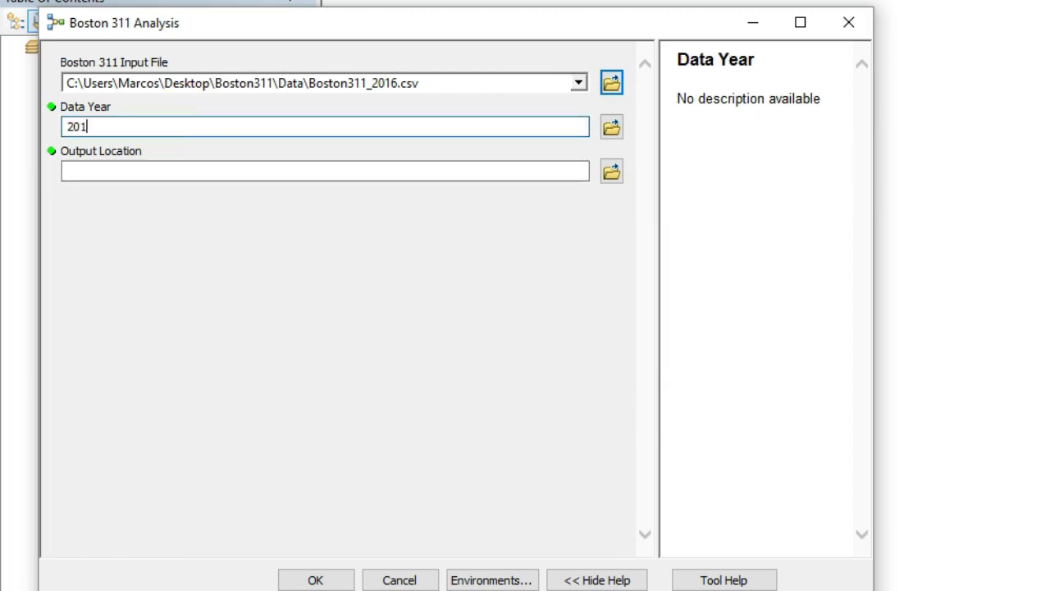
Step: Set the output location to the Desktop's Boston311 folder and run the model
click(614, 173)
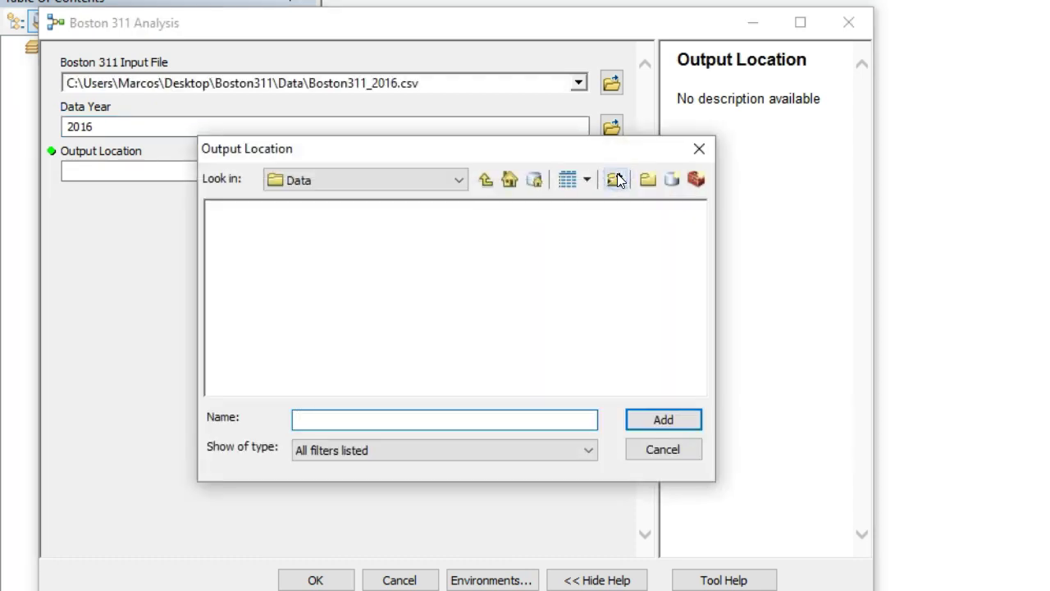
click(498, 182)
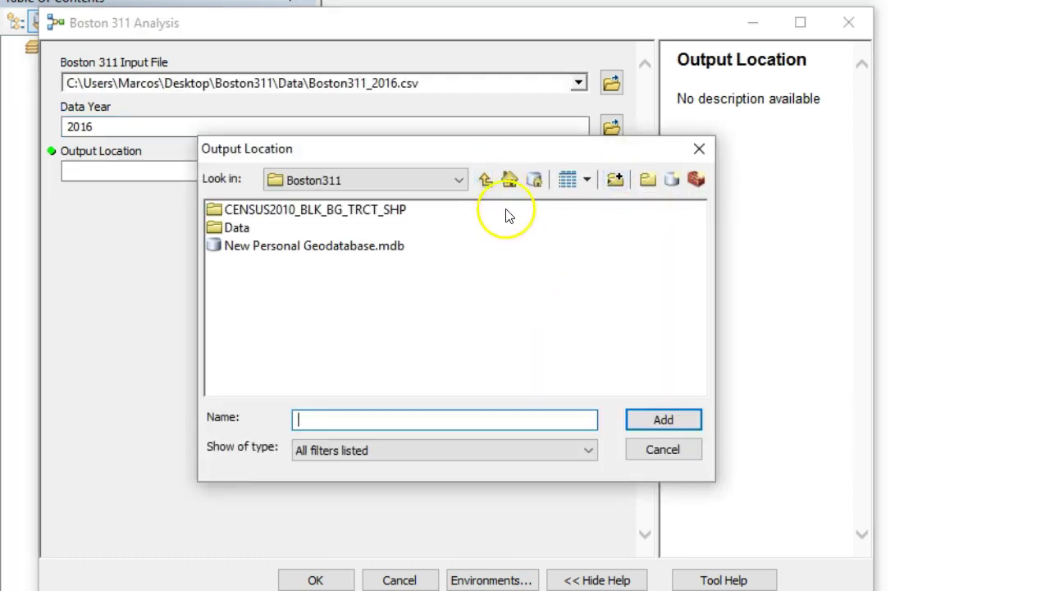
click(488, 181)
click(243, 209)
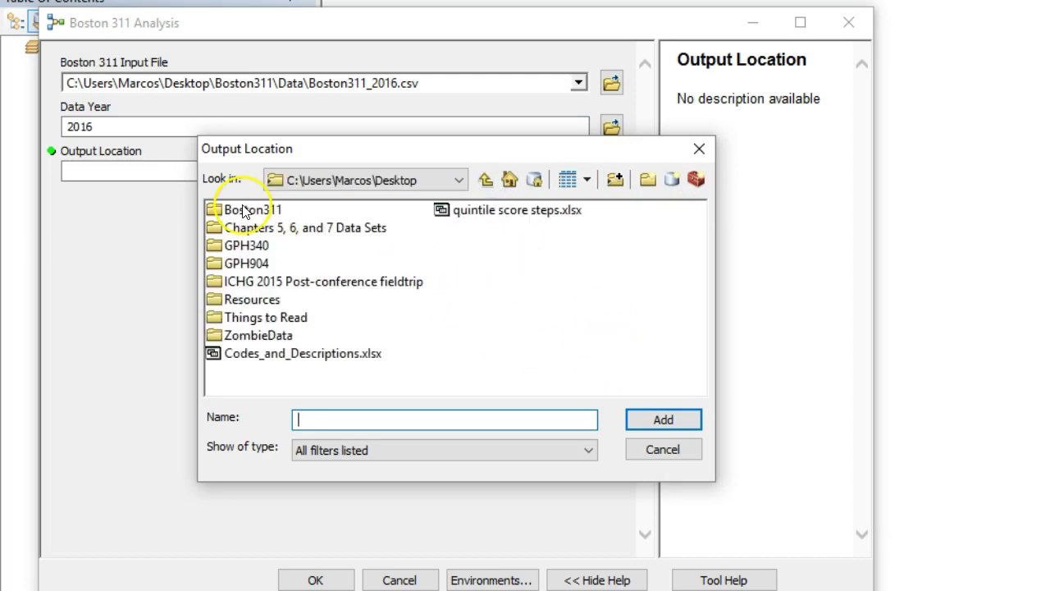
click(697, 420)
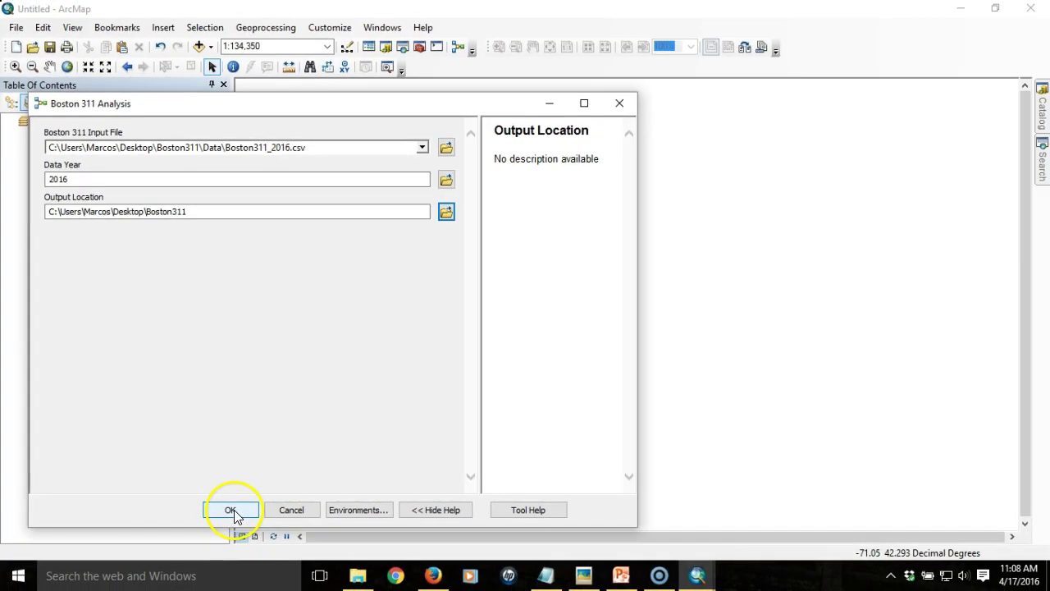
click(233, 511)
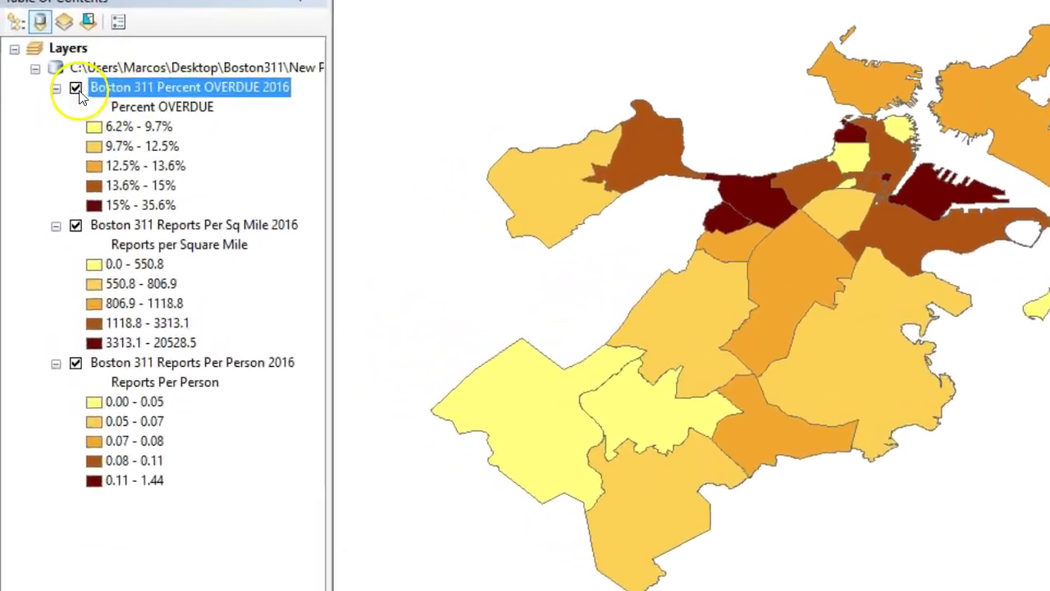
Step: Turn off Percent OVERDUE 2016 and Reports Per Sq Mile 2016, keeping Reports Per Person 2016 visible
click(54, 148)
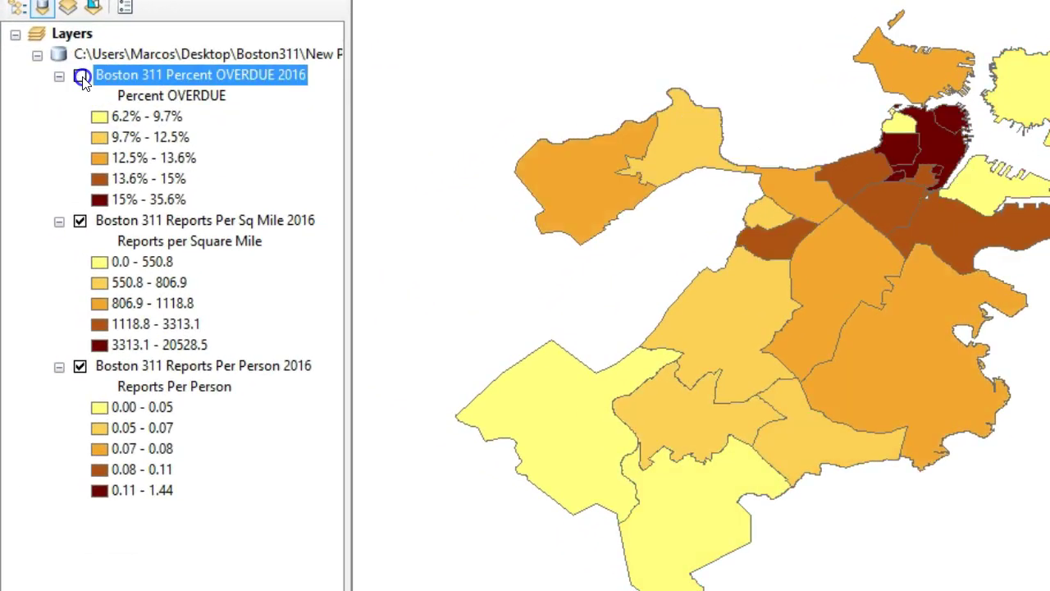
click(79, 221)
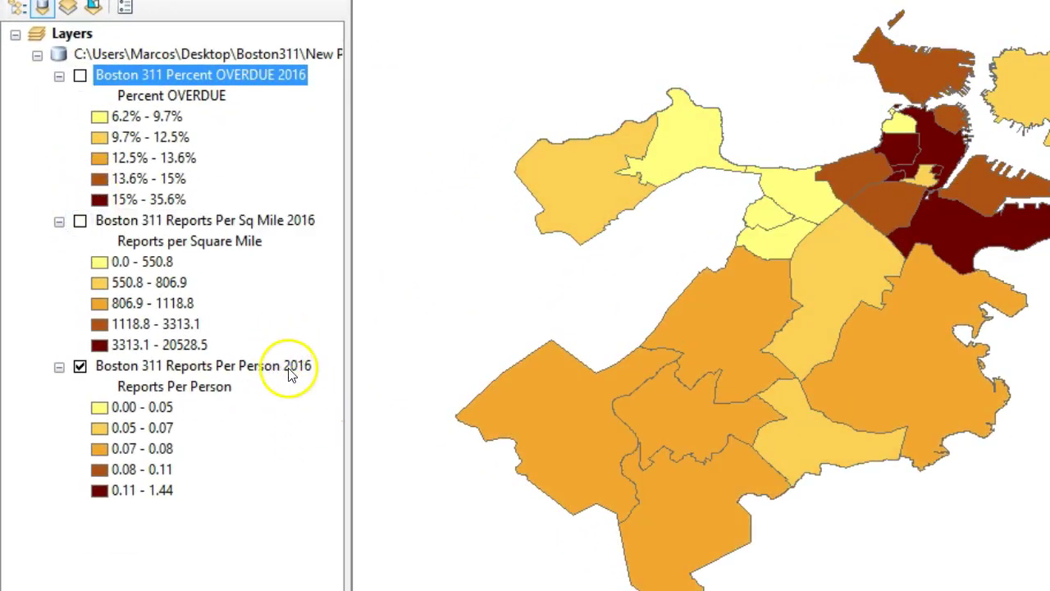
click(295, 371)
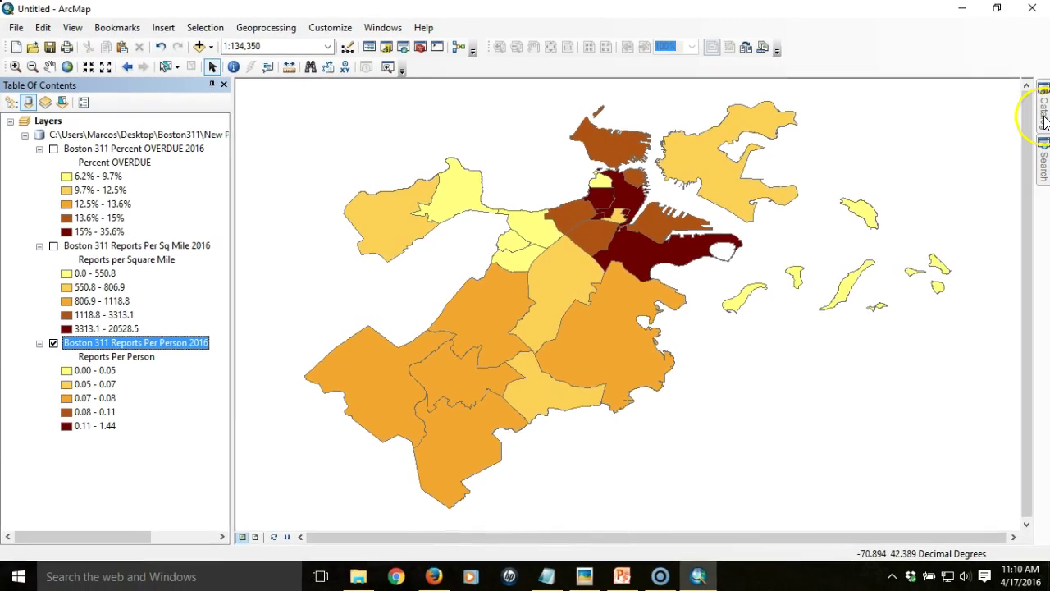
mouse_move(1042, 111)
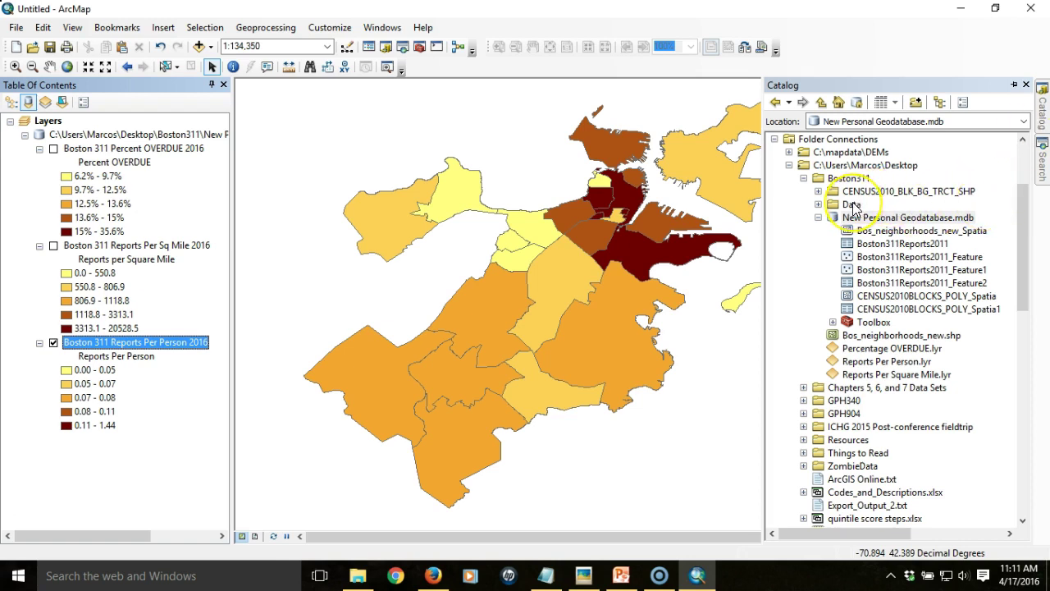
Step: Refresh the Boston311 folder and select the new Boston 311 Reports 2016.shp
right_click(849, 178)
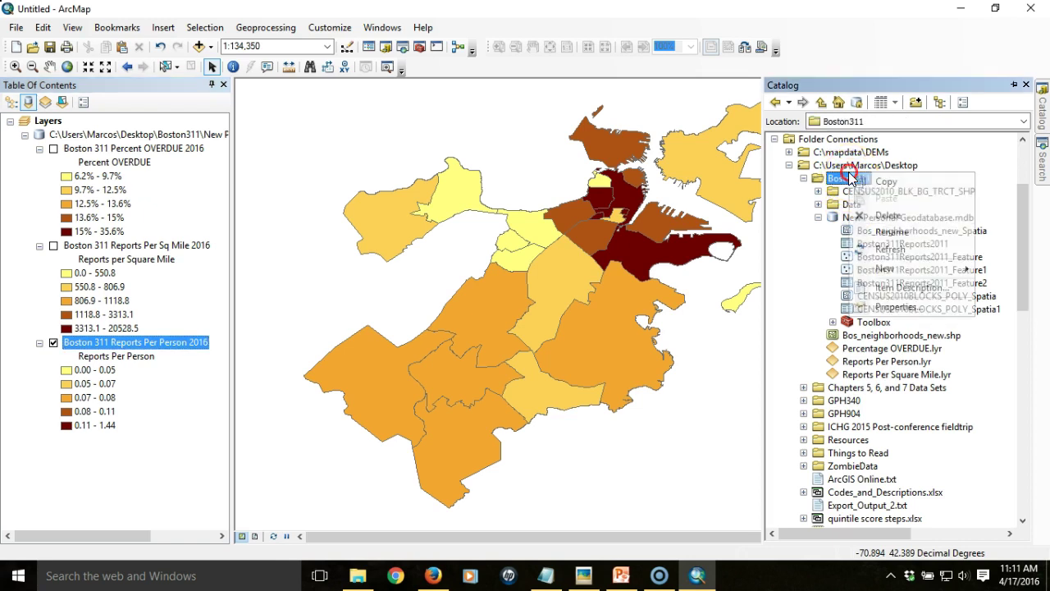
click(891, 249)
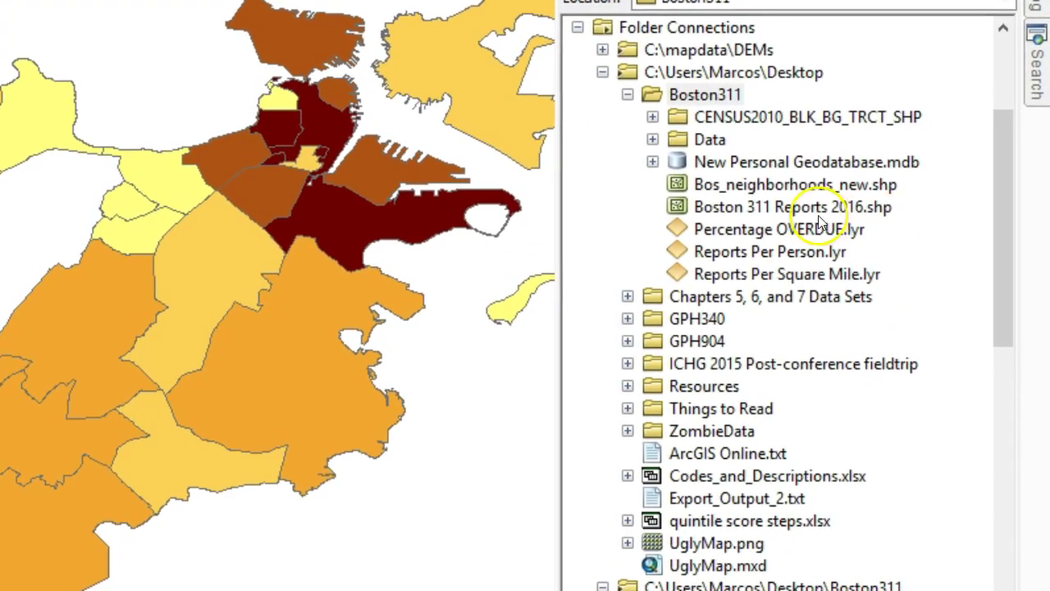
click(783, 207)
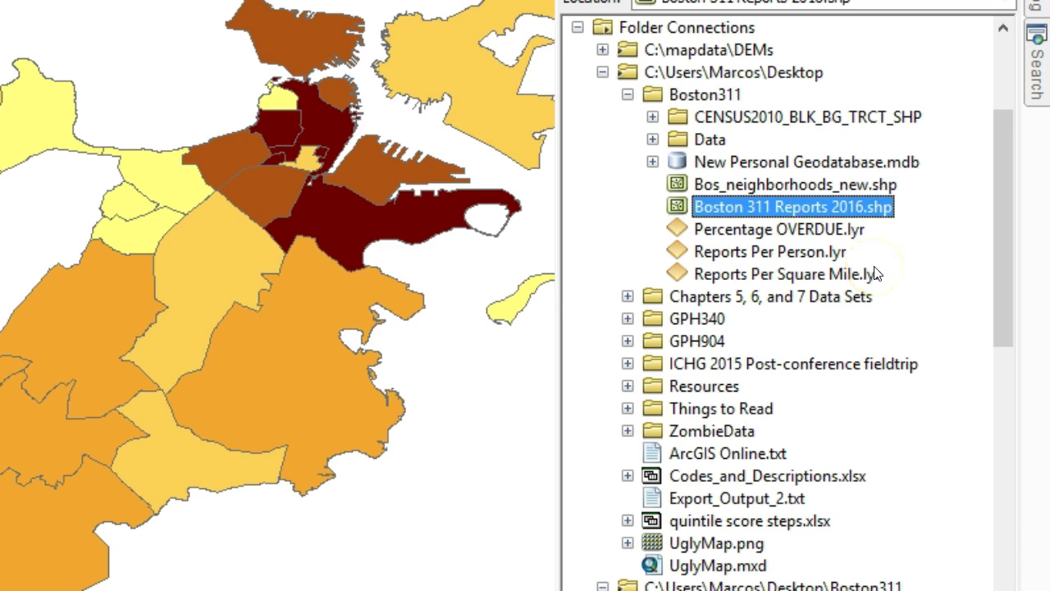
Step: Operate on the Boston311 folder entries in the Catalog window
click(733, 206)
click(798, 217)
click(784, 215)
click(716, 232)
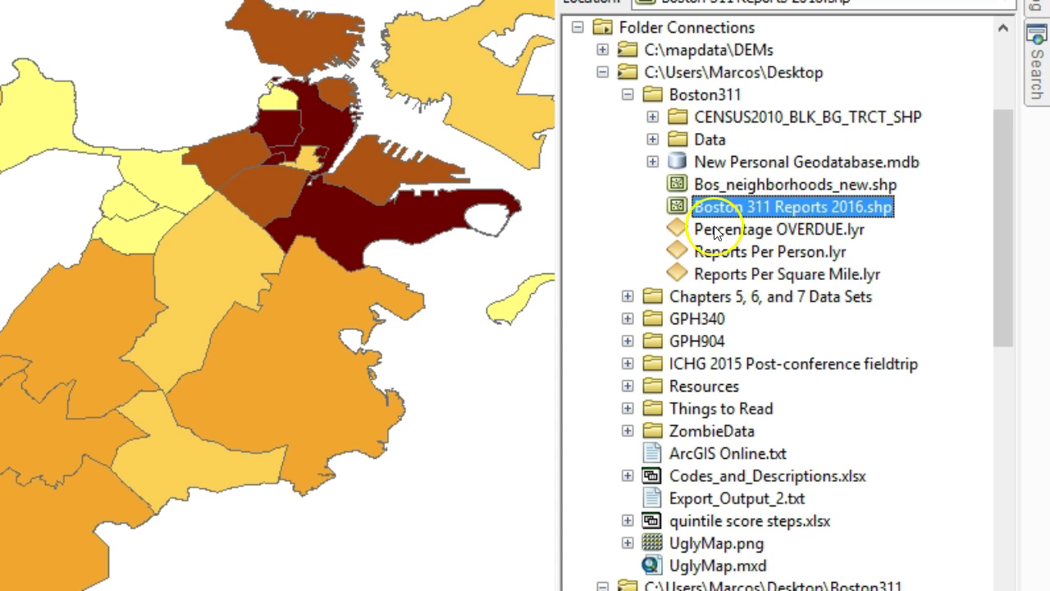
click(852, 212)
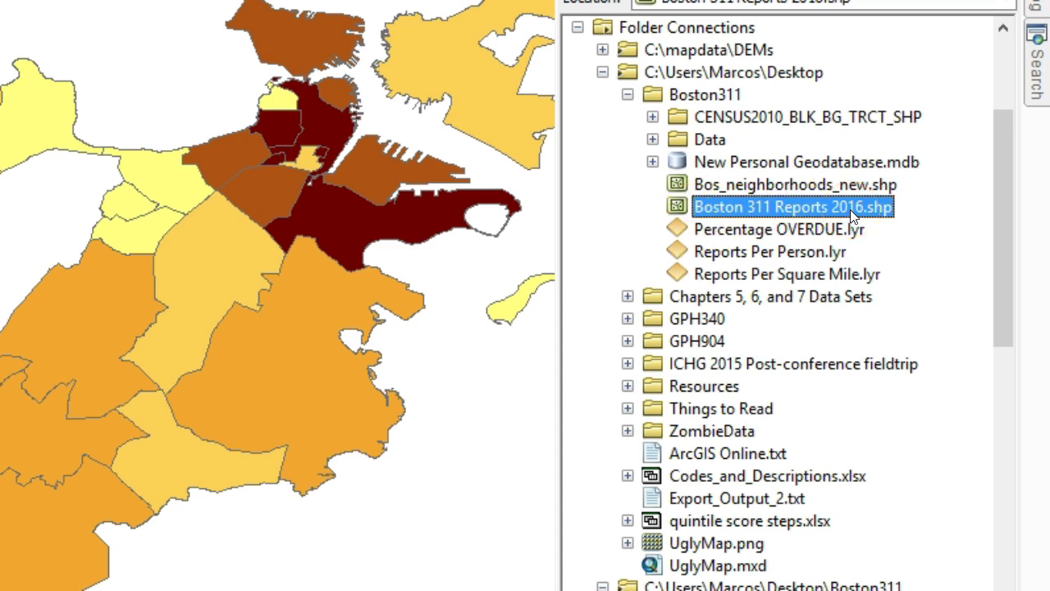
drag(755, 201, 778, 170)
drag(780, 218, 801, 203)
Step: Expand New Personal Geodatabase.mdb and its Toolbox, then select the Boston 311 Analysis model
click(655, 161)
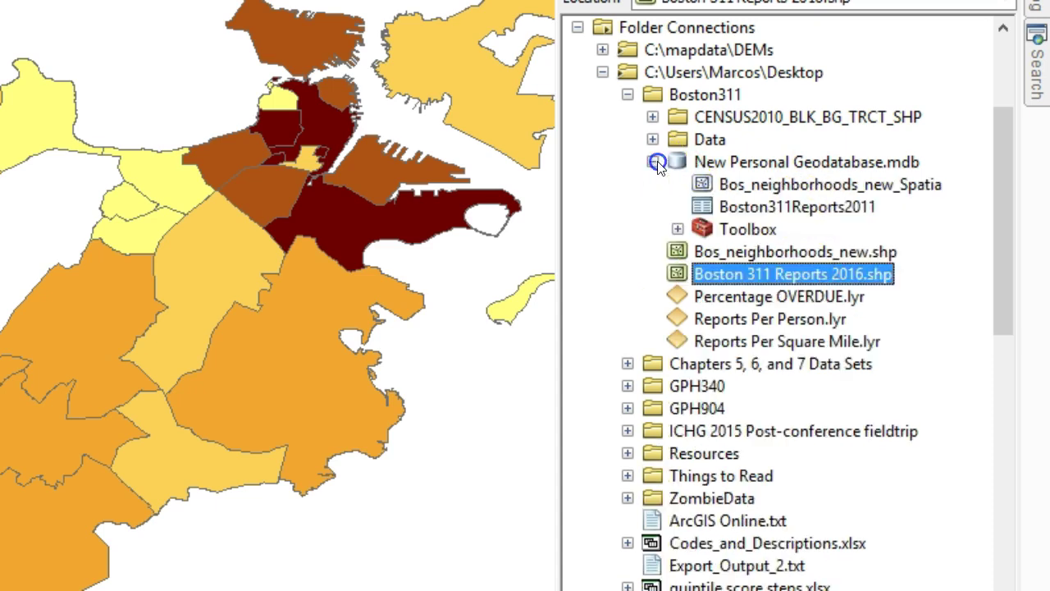
click(678, 229)
click(812, 252)
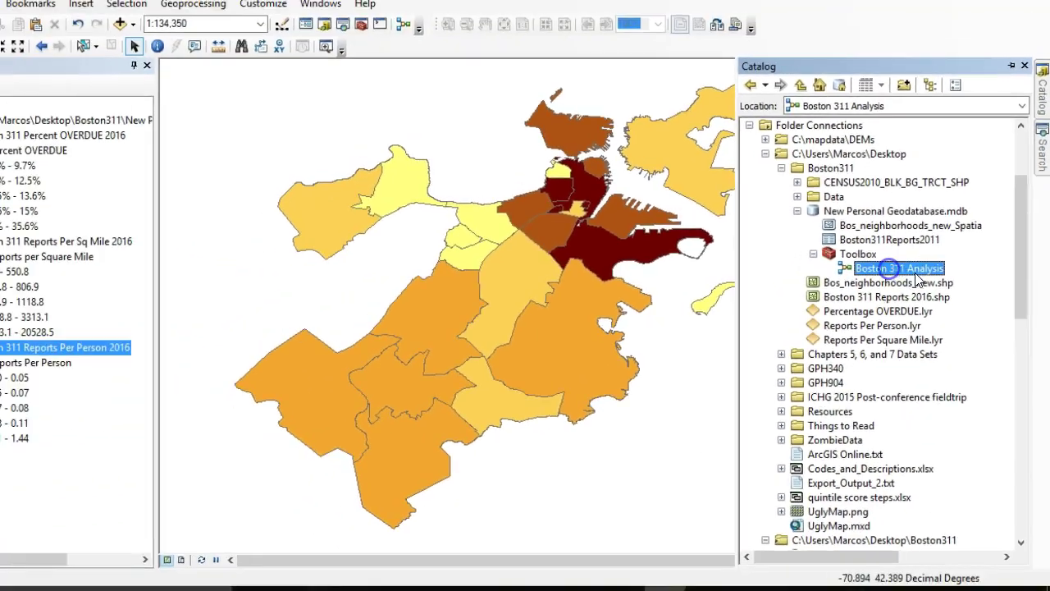